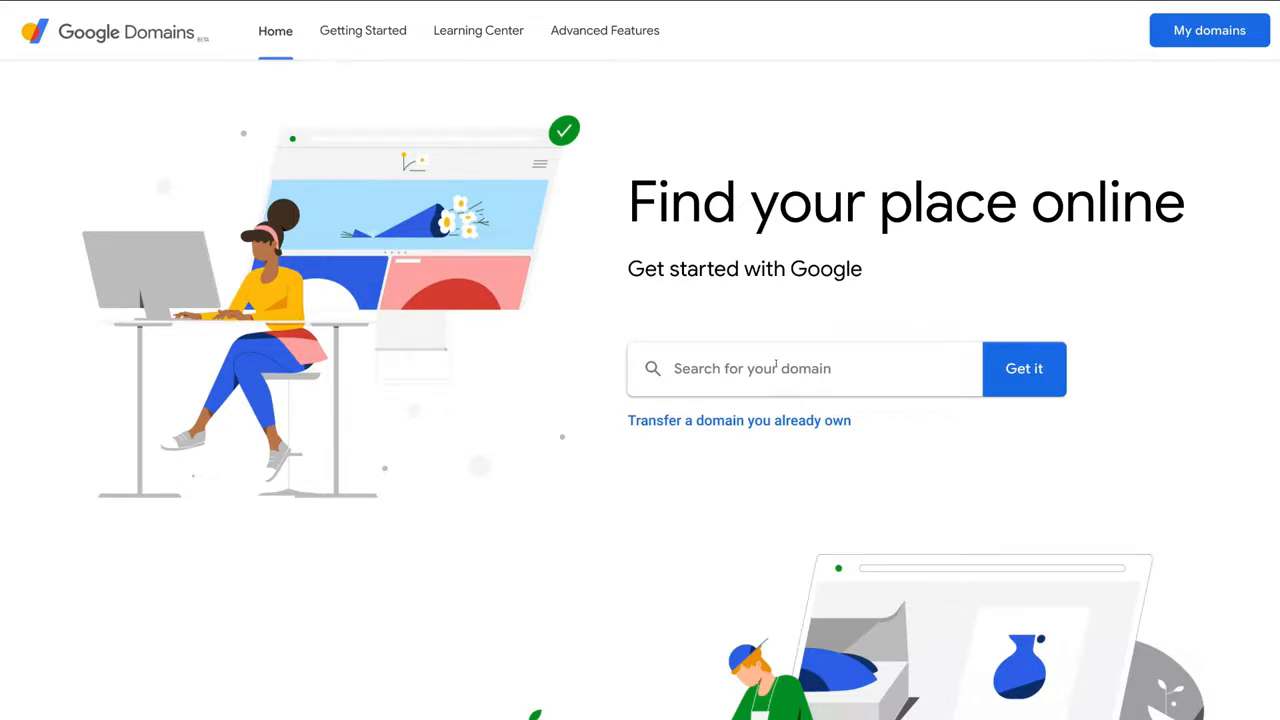
Search Google Domains for 'stewartgauld' to list its available endings and prices
{"action": "left_click", "coordinate": [776, 365]}
{"action": "type", "text": "stewartgauld"}
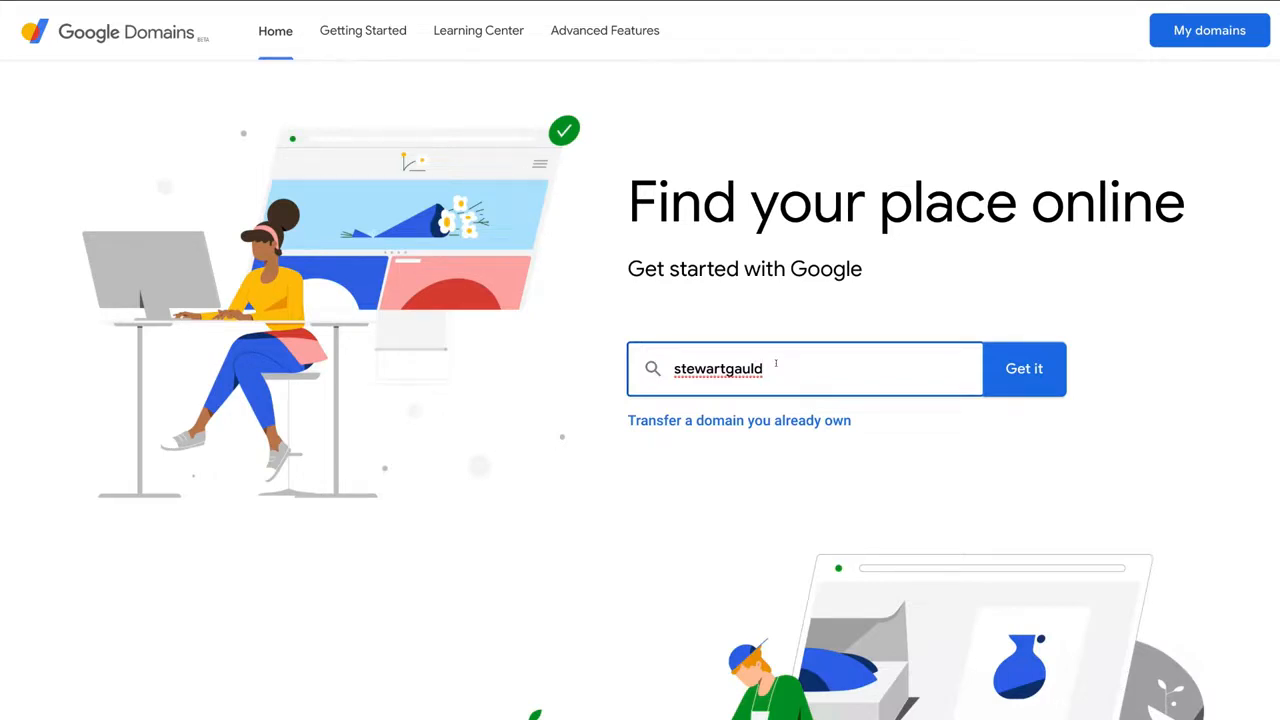
{"action": "key", "text": "Return"}
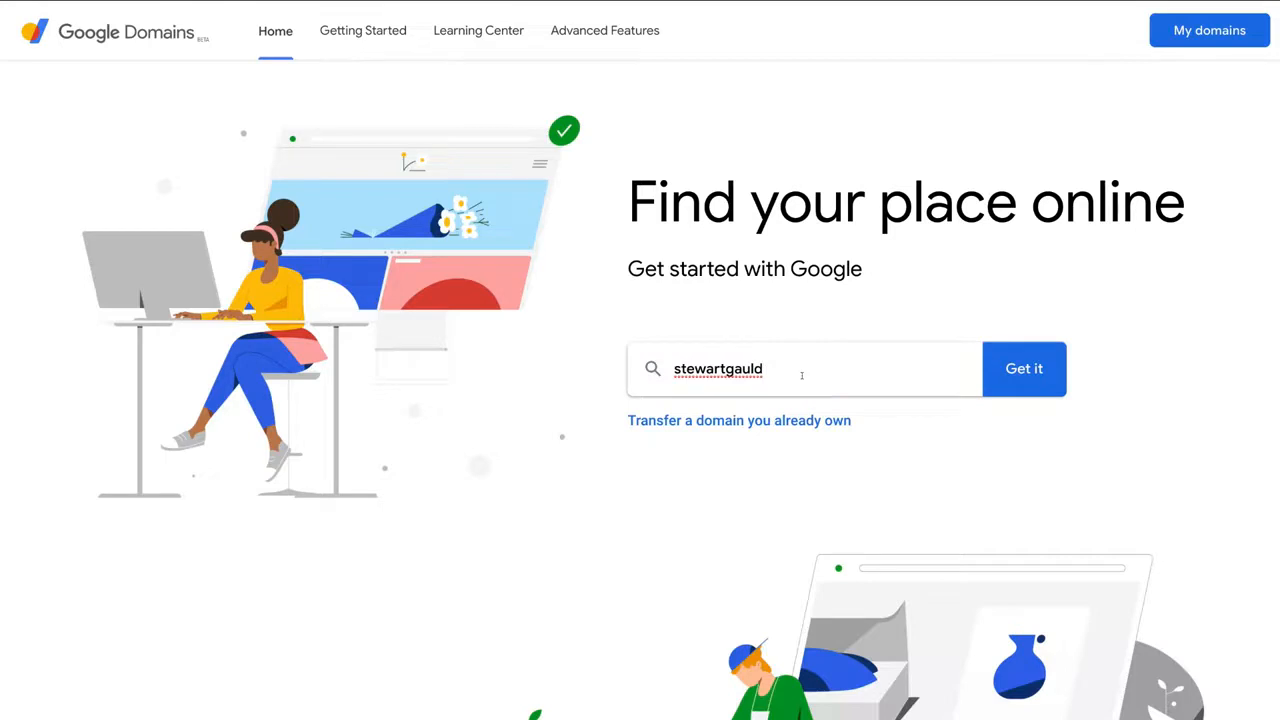
{"action": "left_click", "coordinate": [1010, 368]}
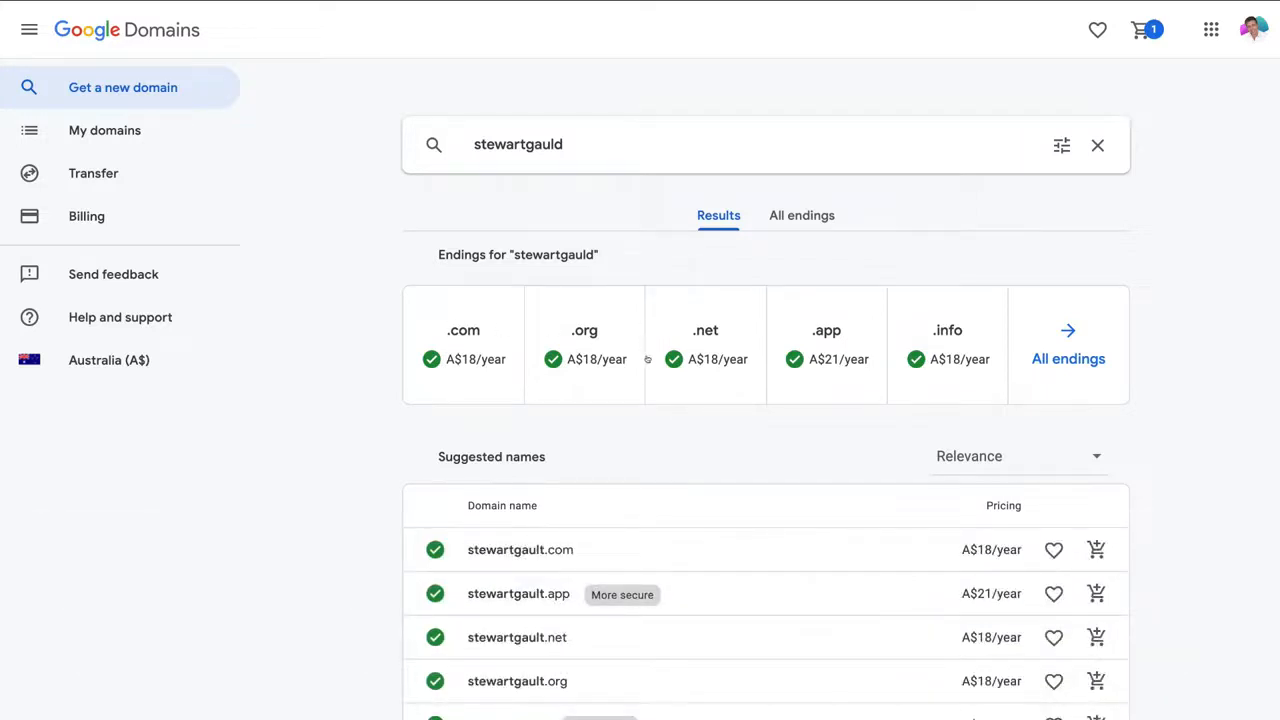
Pick stewartgauld.com and view it in the cart at A$18/year
{"action": "left_click", "coordinate": [478, 358]}
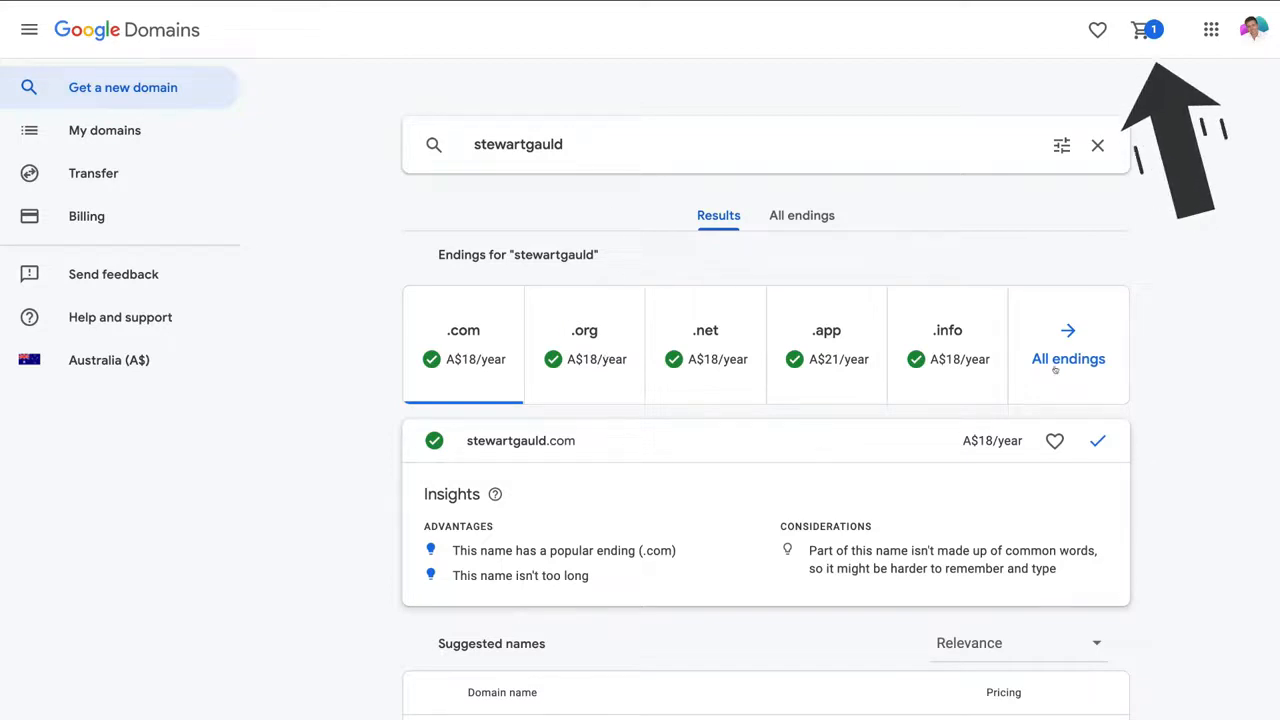
{"action": "left_click", "coordinate": [1140, 31]}
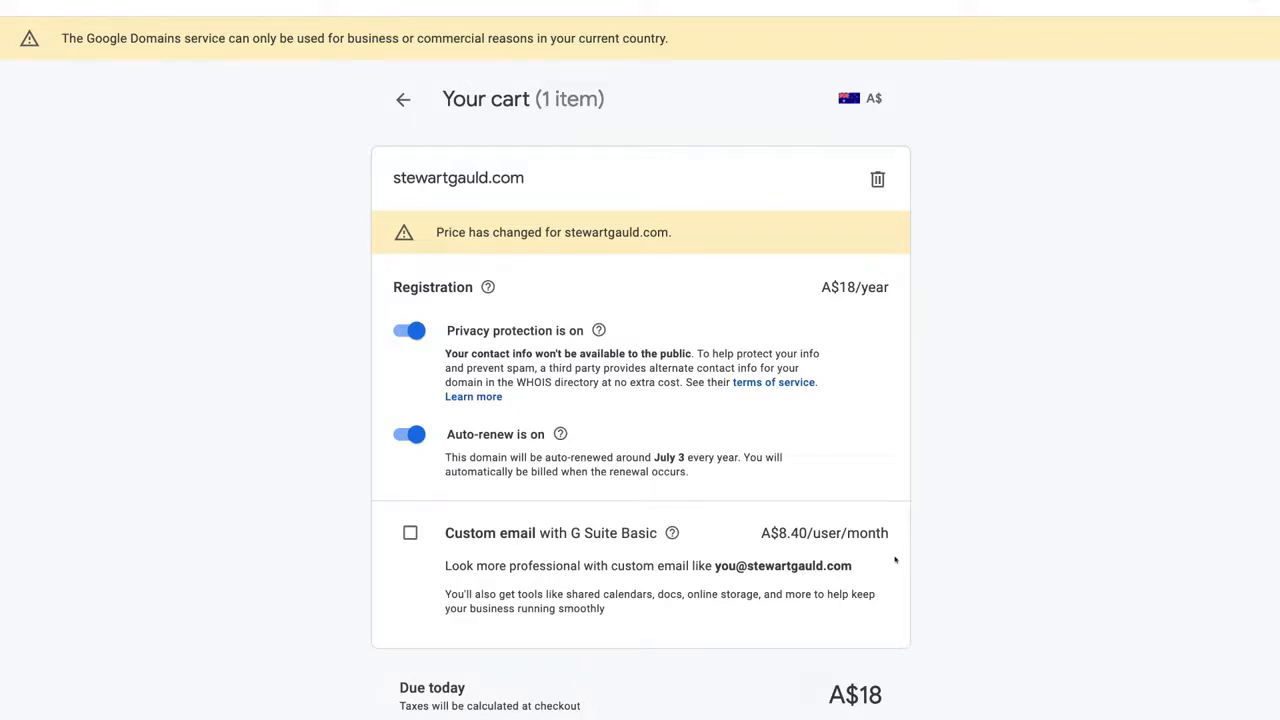
Check out the cart and save the contact details to reach the Review purchase page
{"action": "scroll", "coordinate": [1004, 541], "scroll_direction": "down", "scroll_amount": 1}
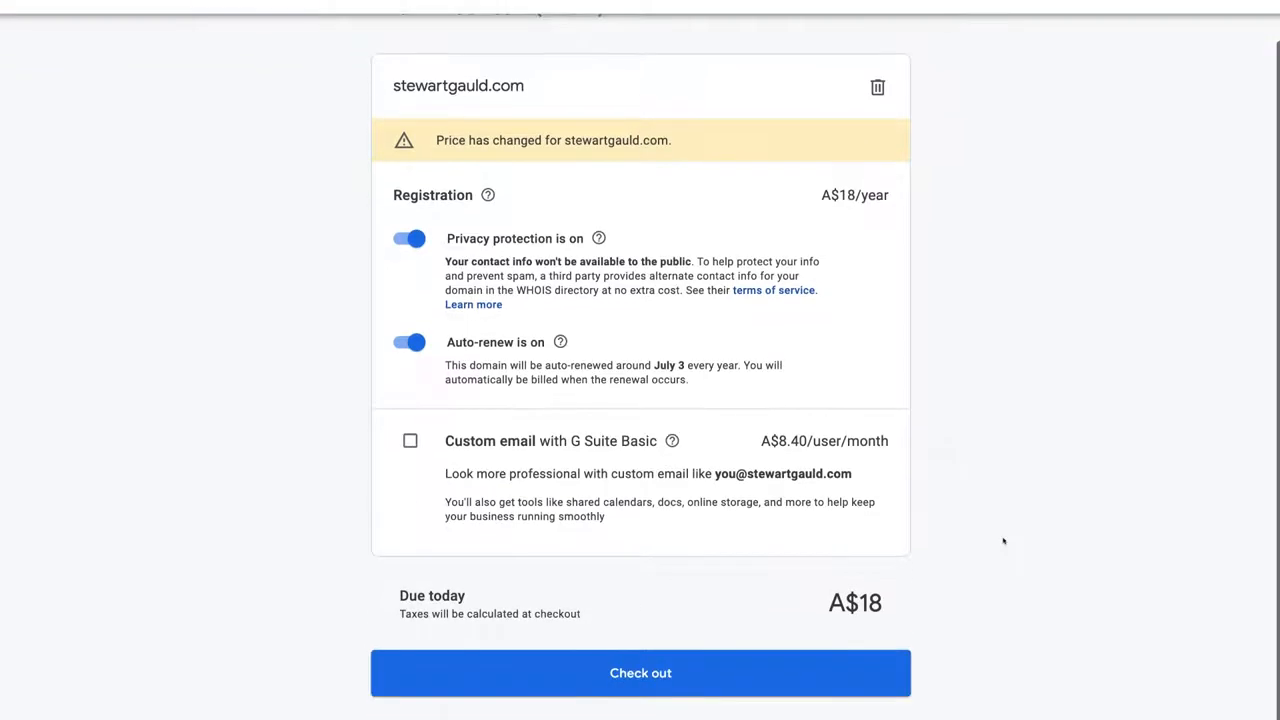
{"action": "left_click", "coordinate": [682, 684]}
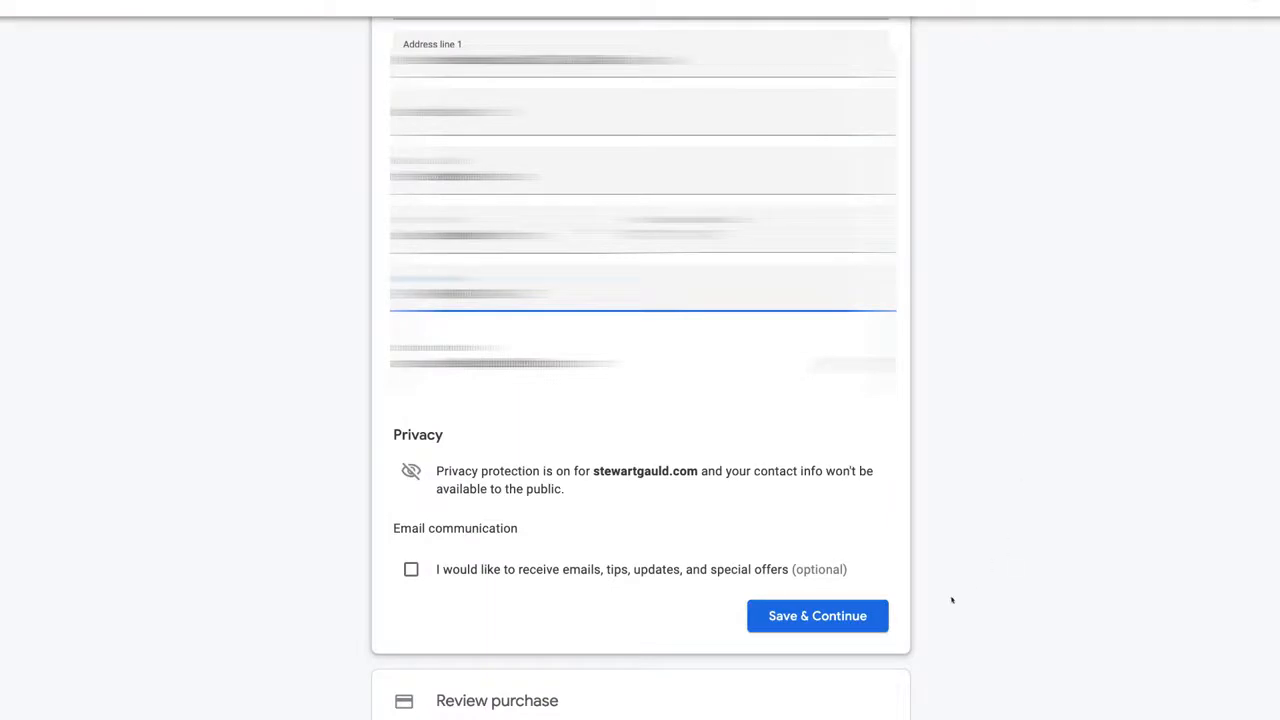
{"action": "left_click", "coordinate": [845, 617]}
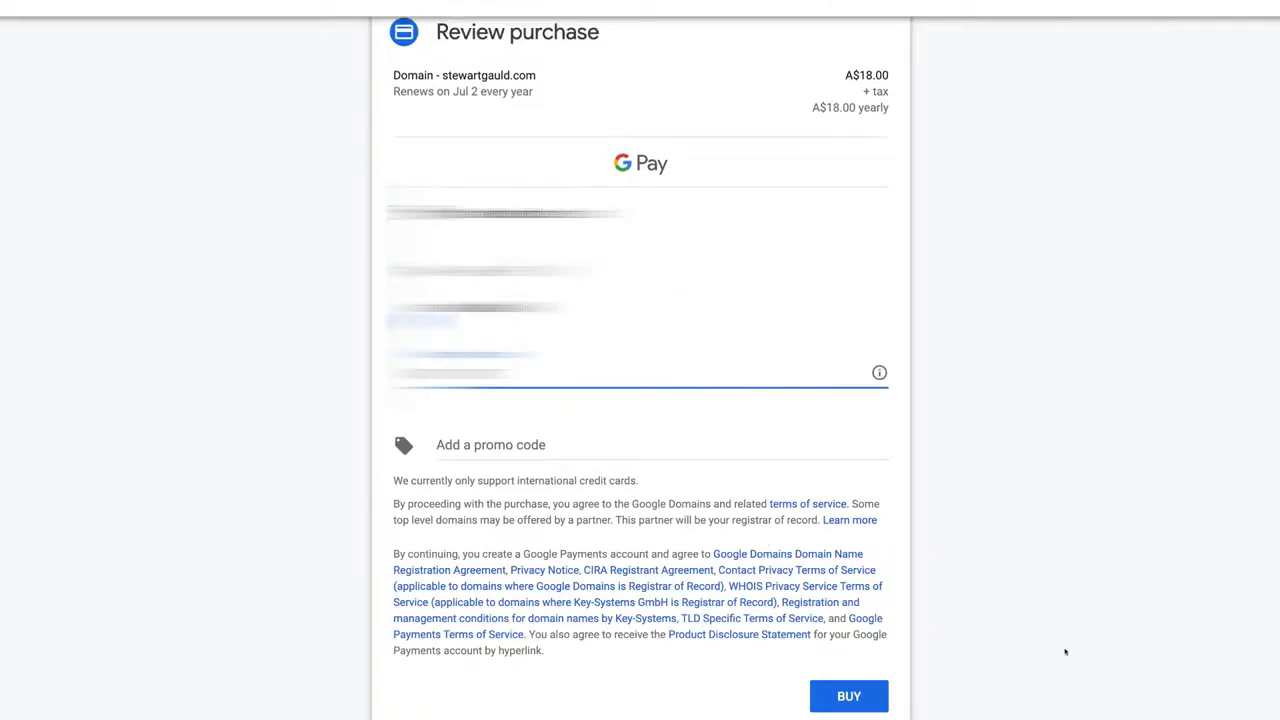
Buy stewartgauld.com for A$18/year from the Review purchase page
{"action": "left_click", "coordinate": [855, 695]}
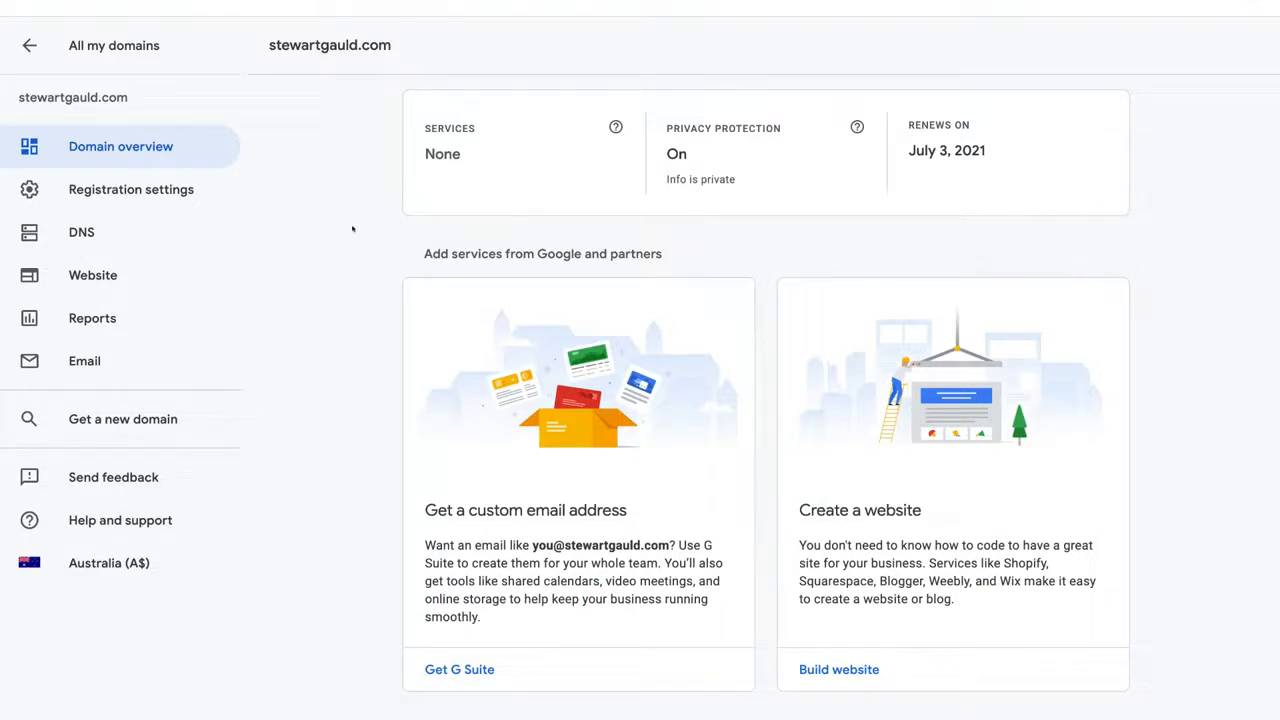
Go to stewartgauld.com's Email settings and start a new email forwarding alias
{"action": "left_click", "coordinate": [146, 354]}
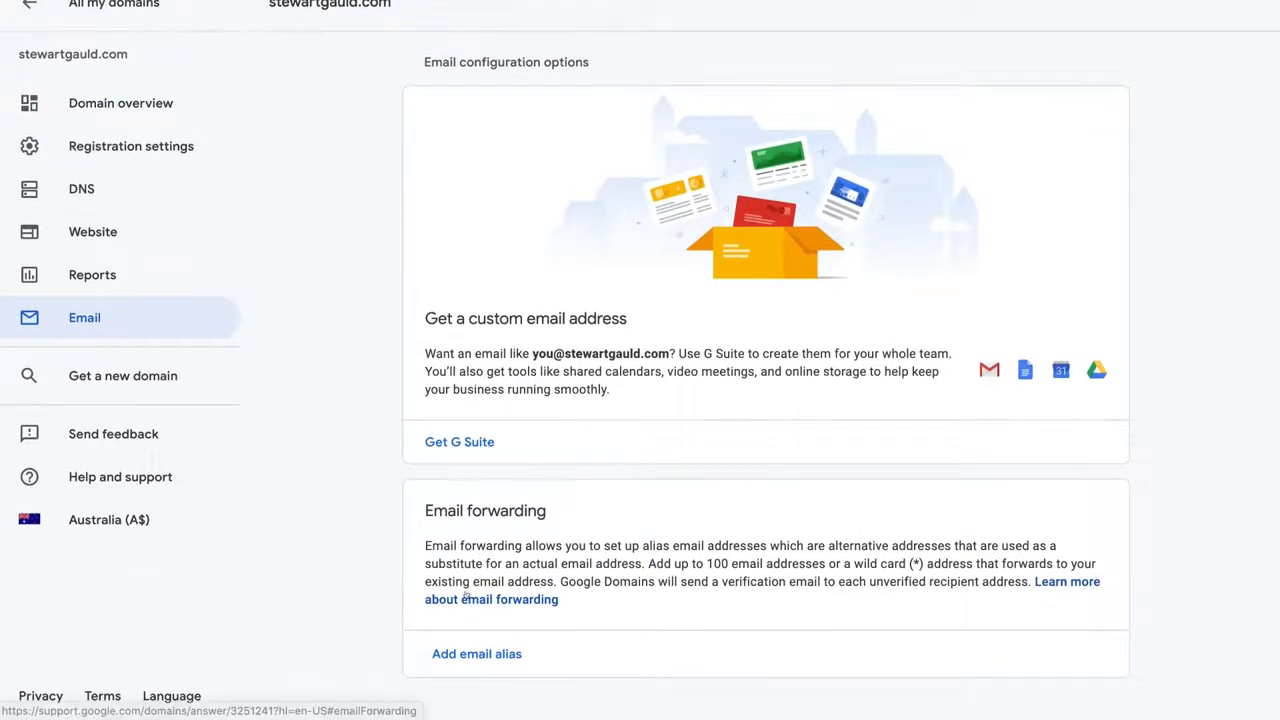
{"action": "left_click", "coordinate": [467, 653]}
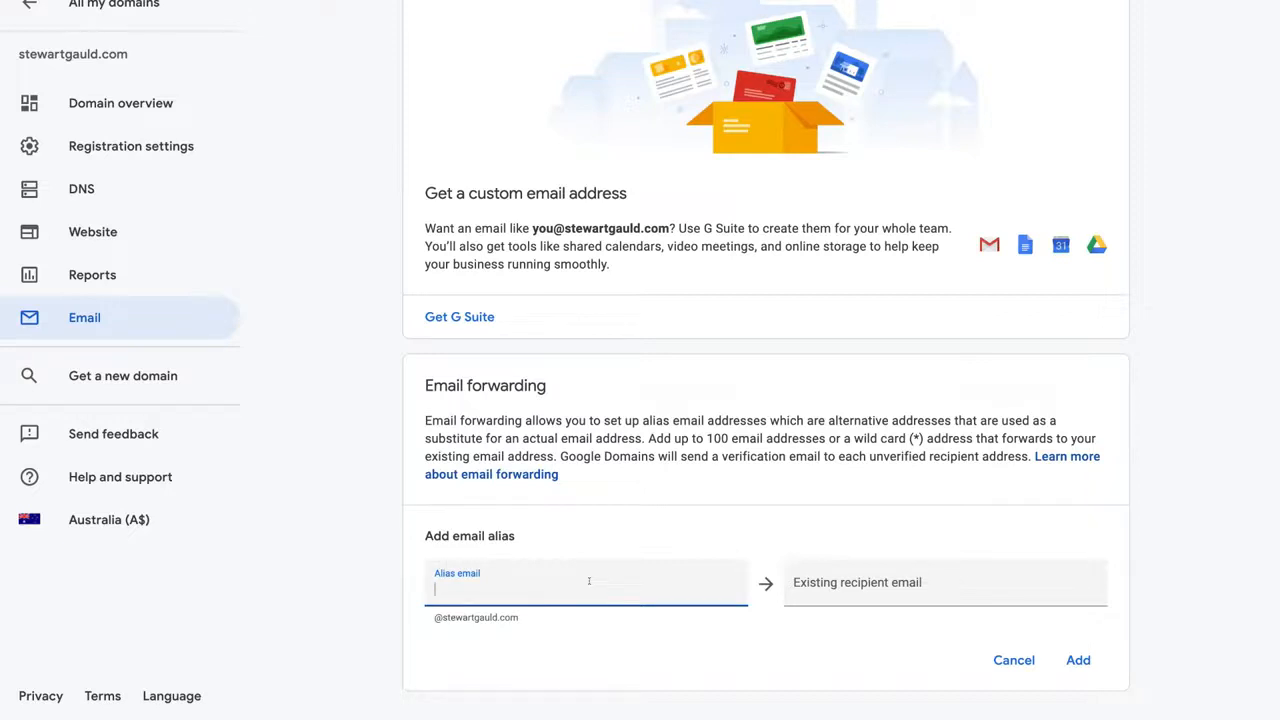
{"action": "left_click", "coordinate": [856, 580]}
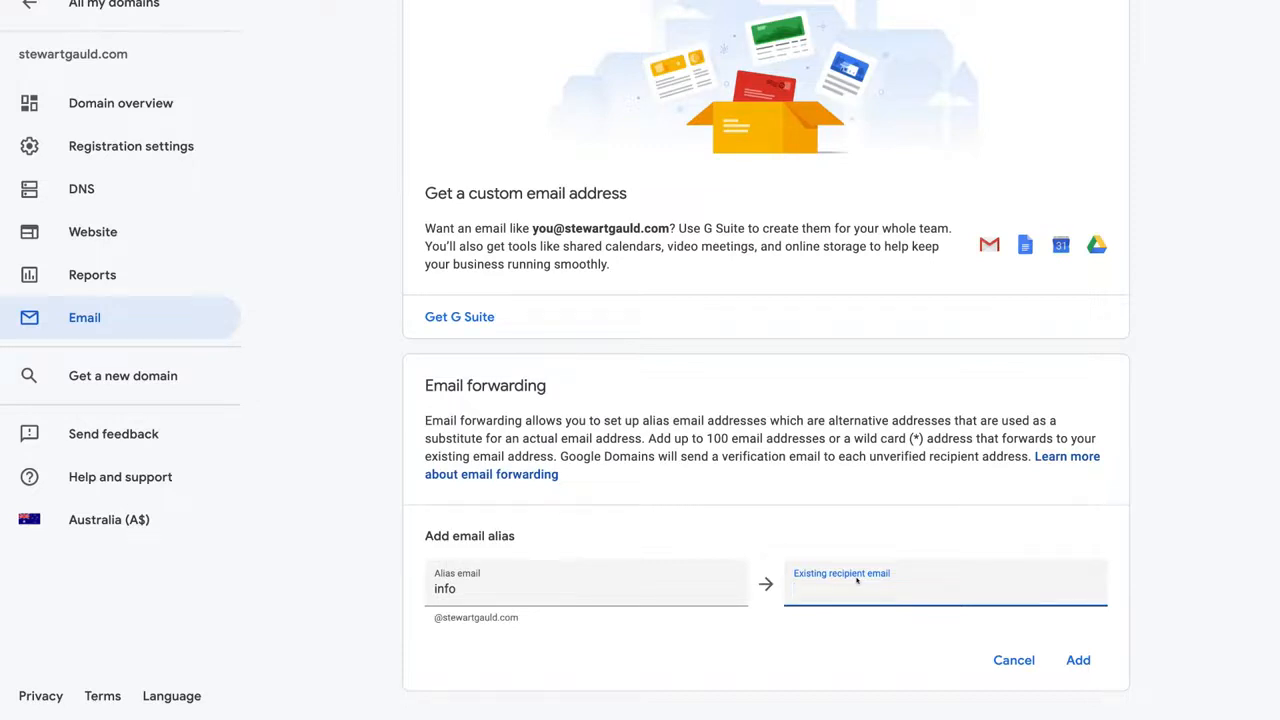
{"action": "key", "text": "ctrl+v"}
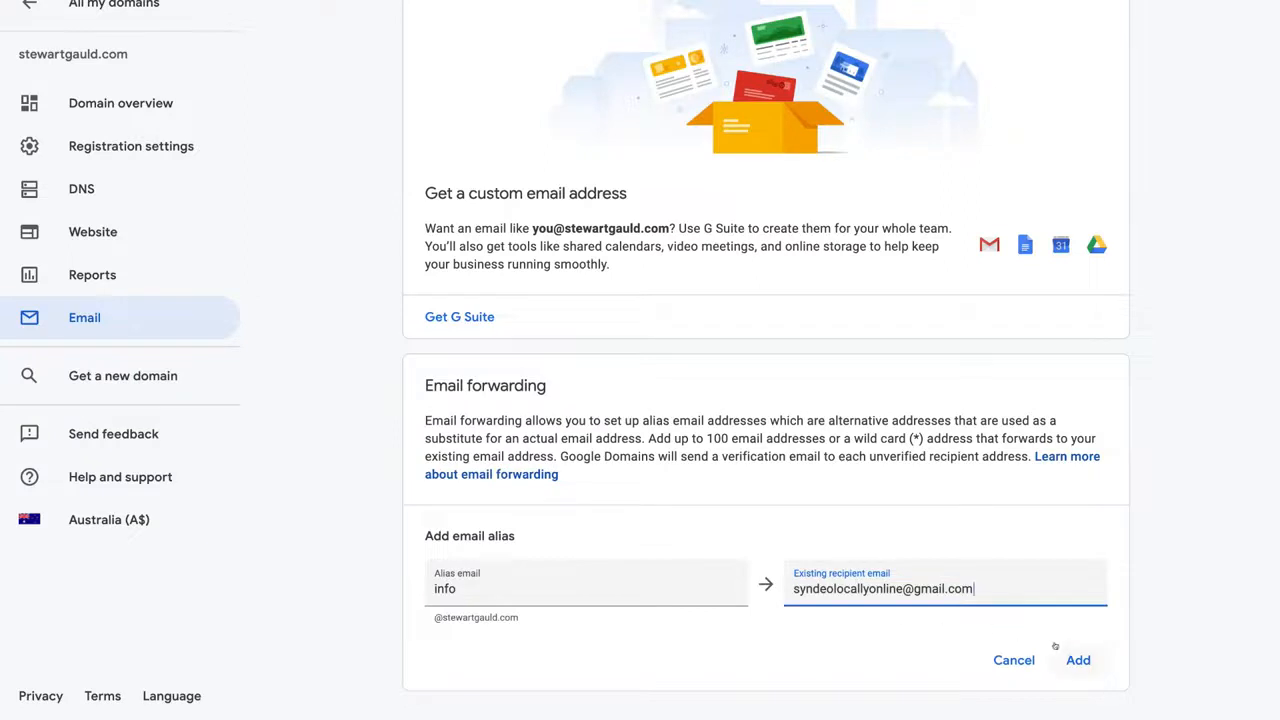
{"action": "left_click", "coordinate": [1077, 662]}
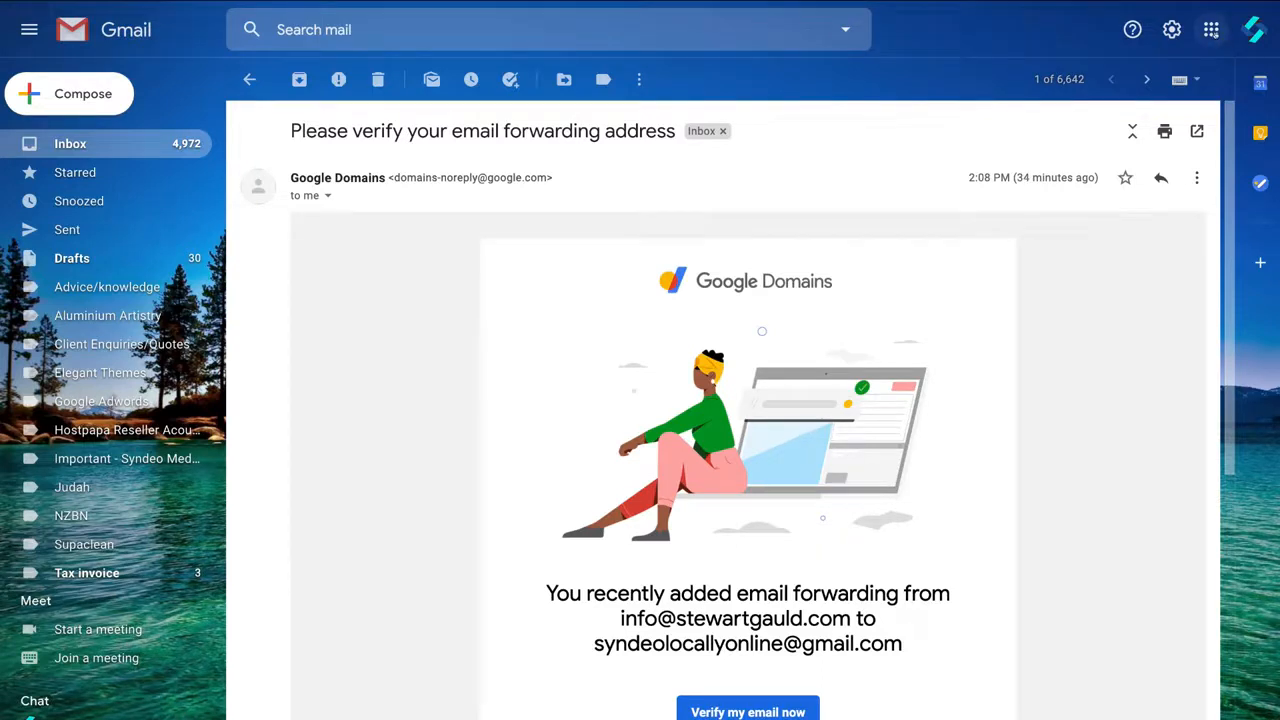
Open Gmail's Accounts and Import settings and begin adding another send-as email address
{"action": "left_click", "coordinate": [1211, 29]}
{"action": "scroll", "coordinate": [1180, 212], "scroll_direction": "down", "scroll_amount": 2}
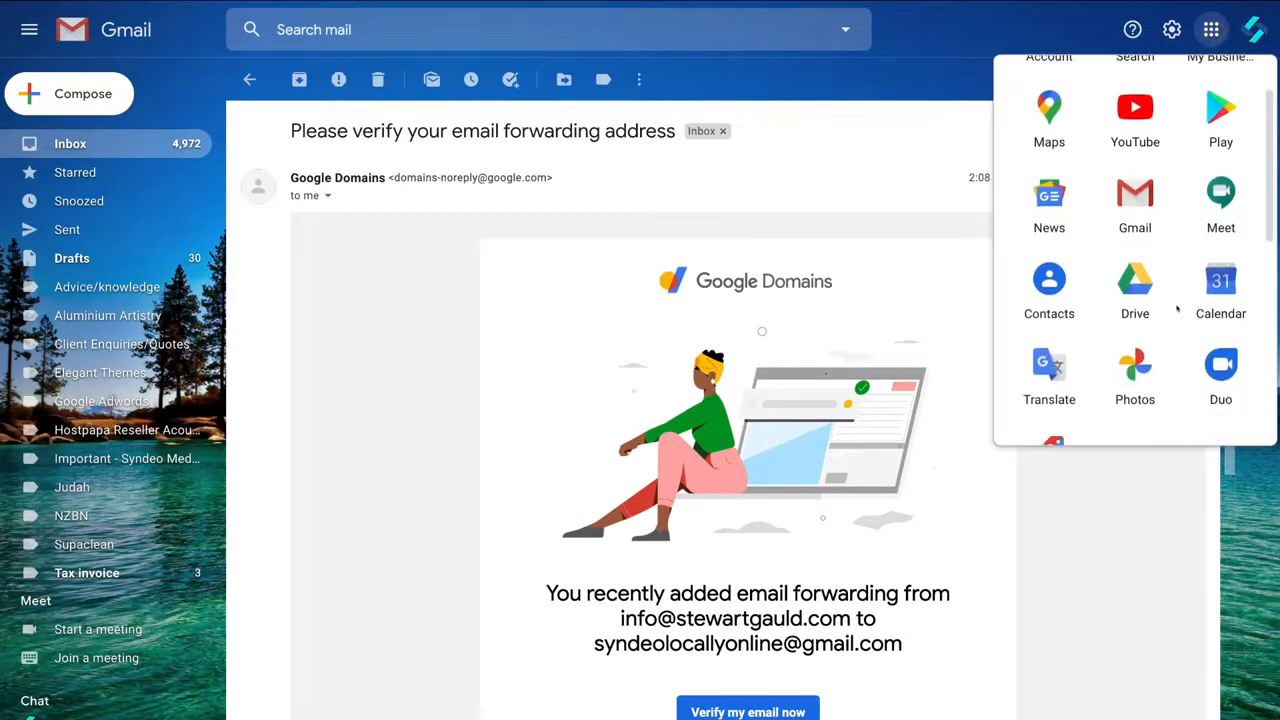
{"action": "scroll", "coordinate": [1178, 280], "scroll_direction": "up", "scroll_amount": 2}
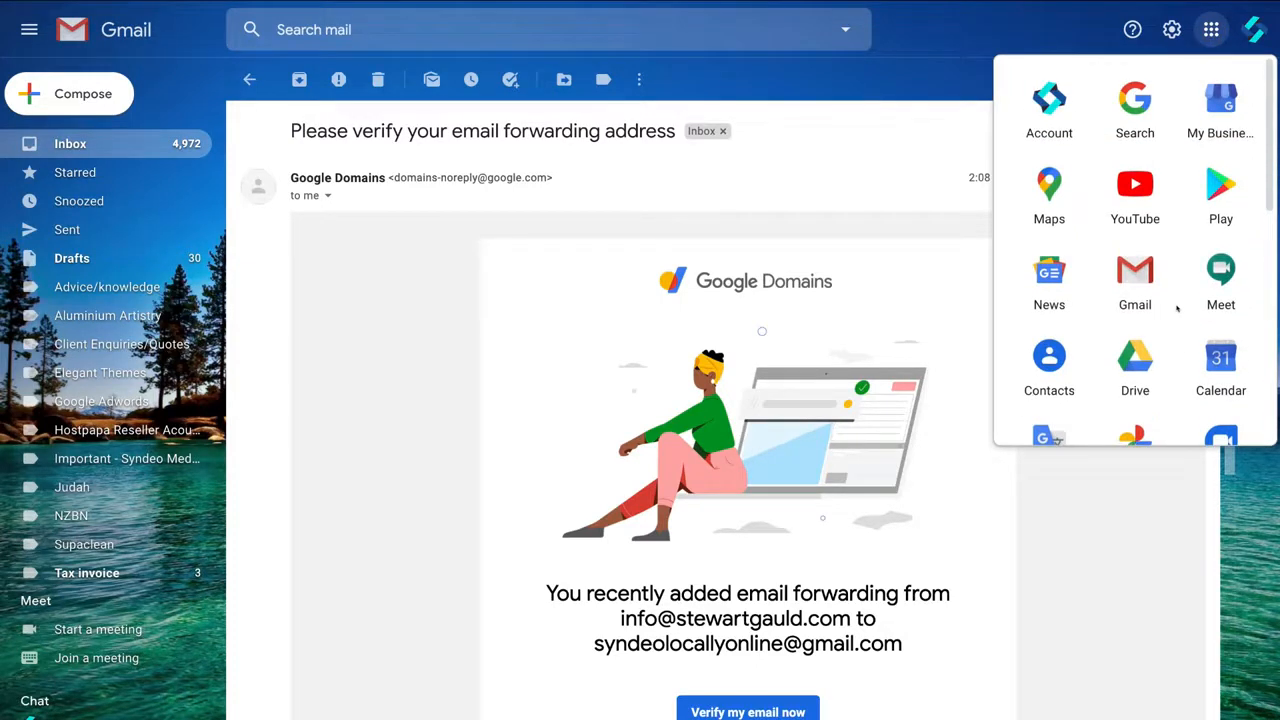
{"action": "left_click", "coordinate": [930, 237]}
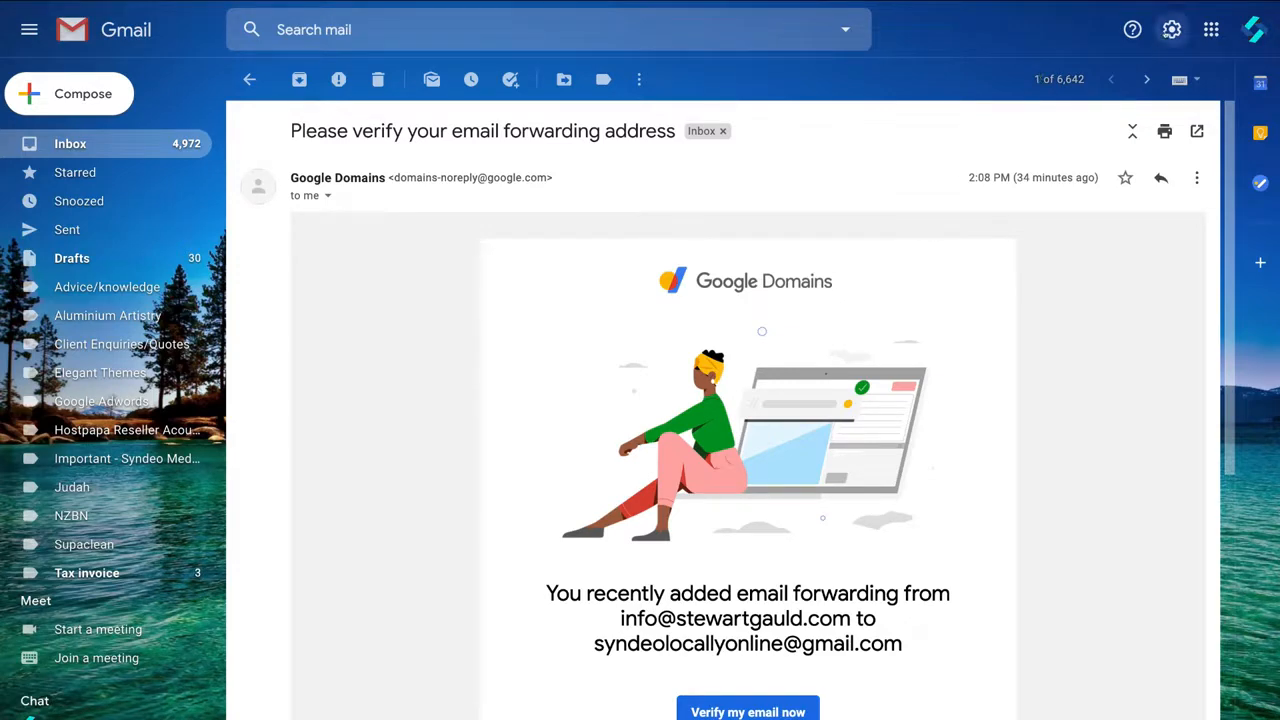
{"action": "left_click", "coordinate": [1169, 31]}
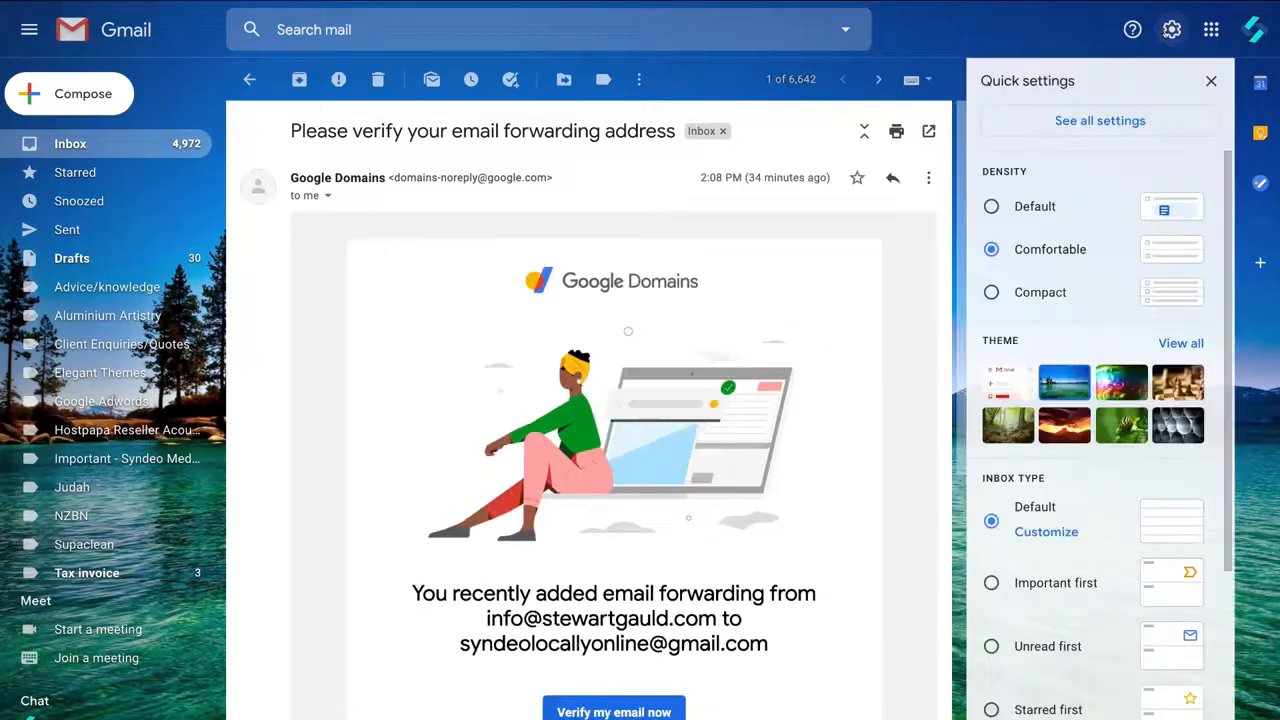
{"action": "left_click", "coordinate": [1099, 120]}
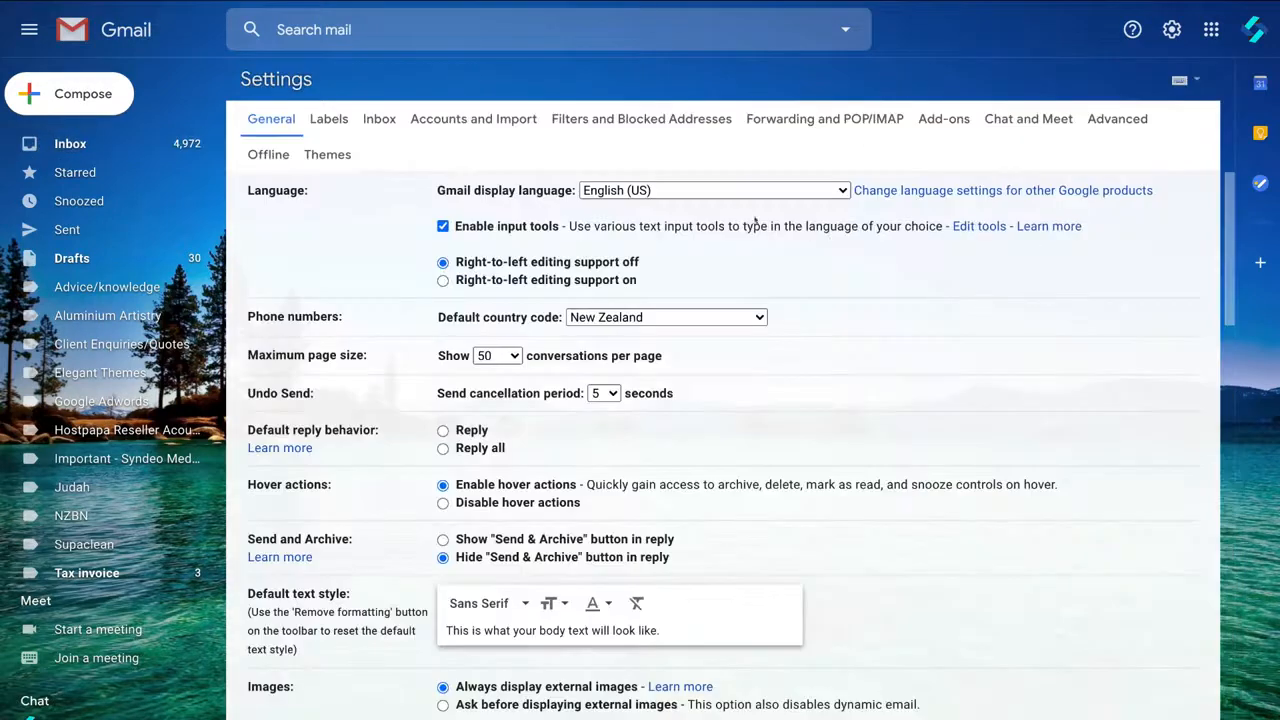
{"action": "left_click", "coordinate": [490, 119]}
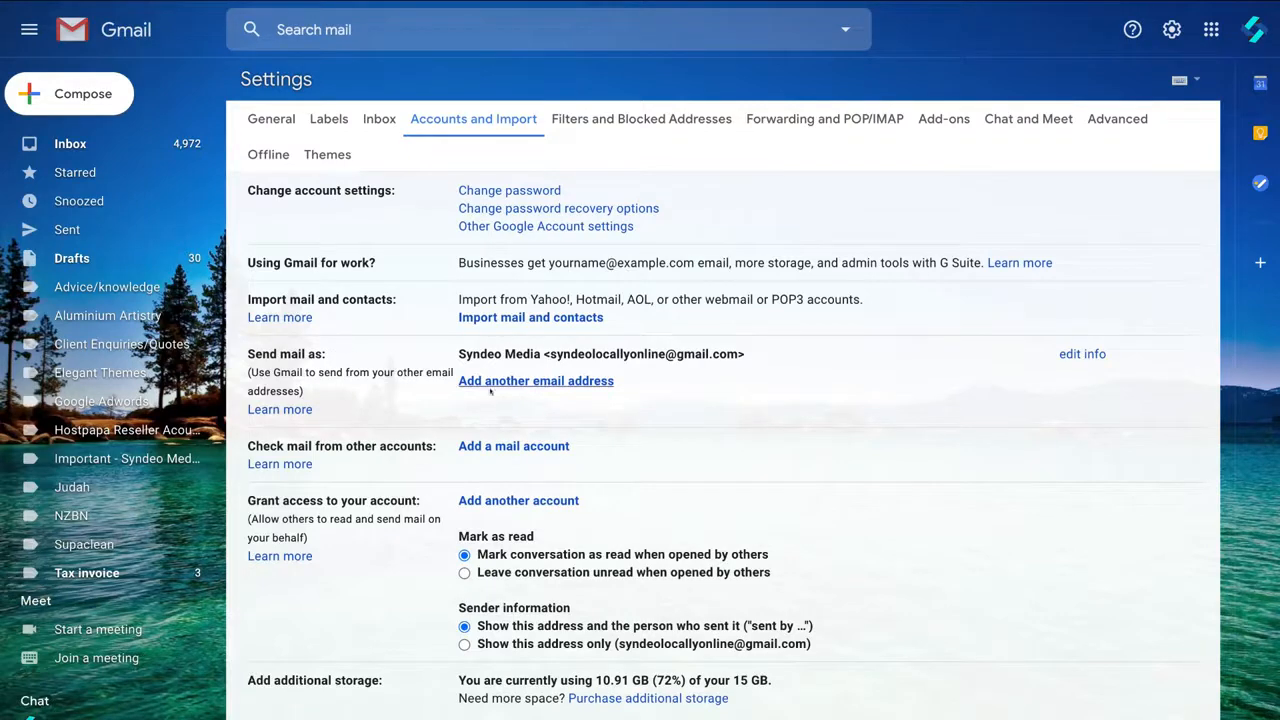
{"action": "left_click", "coordinate": [535, 381]}
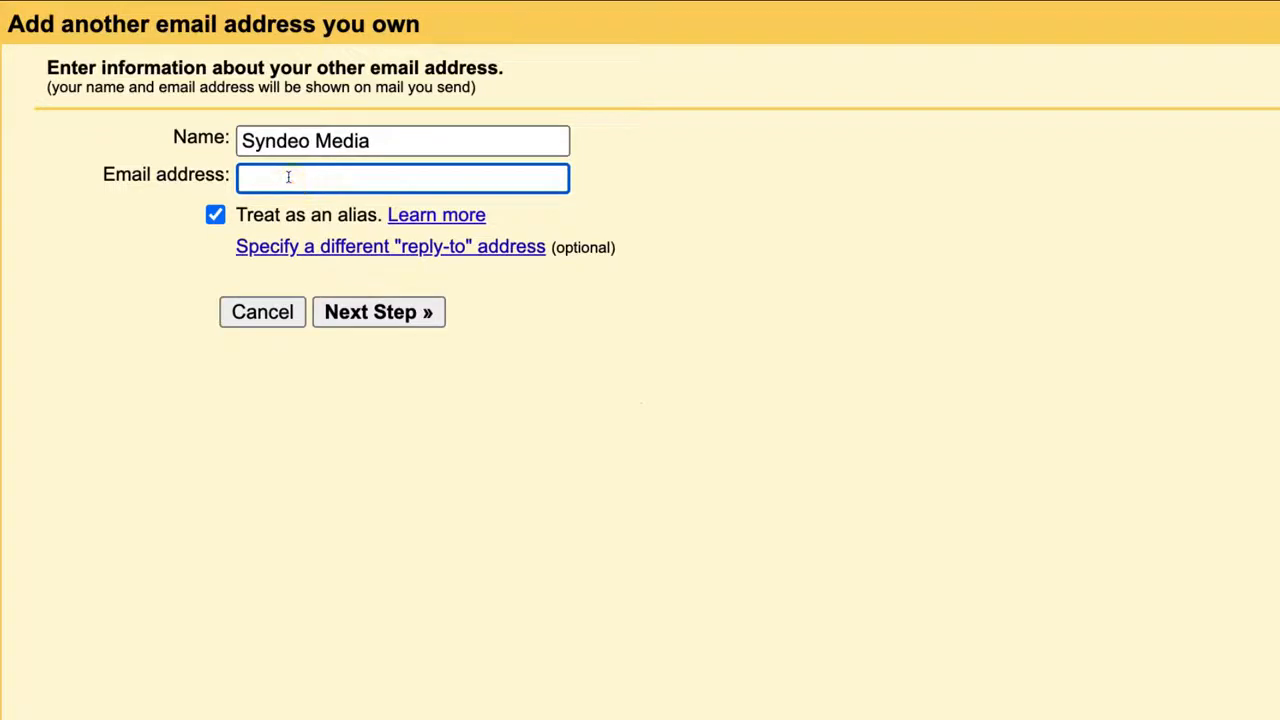
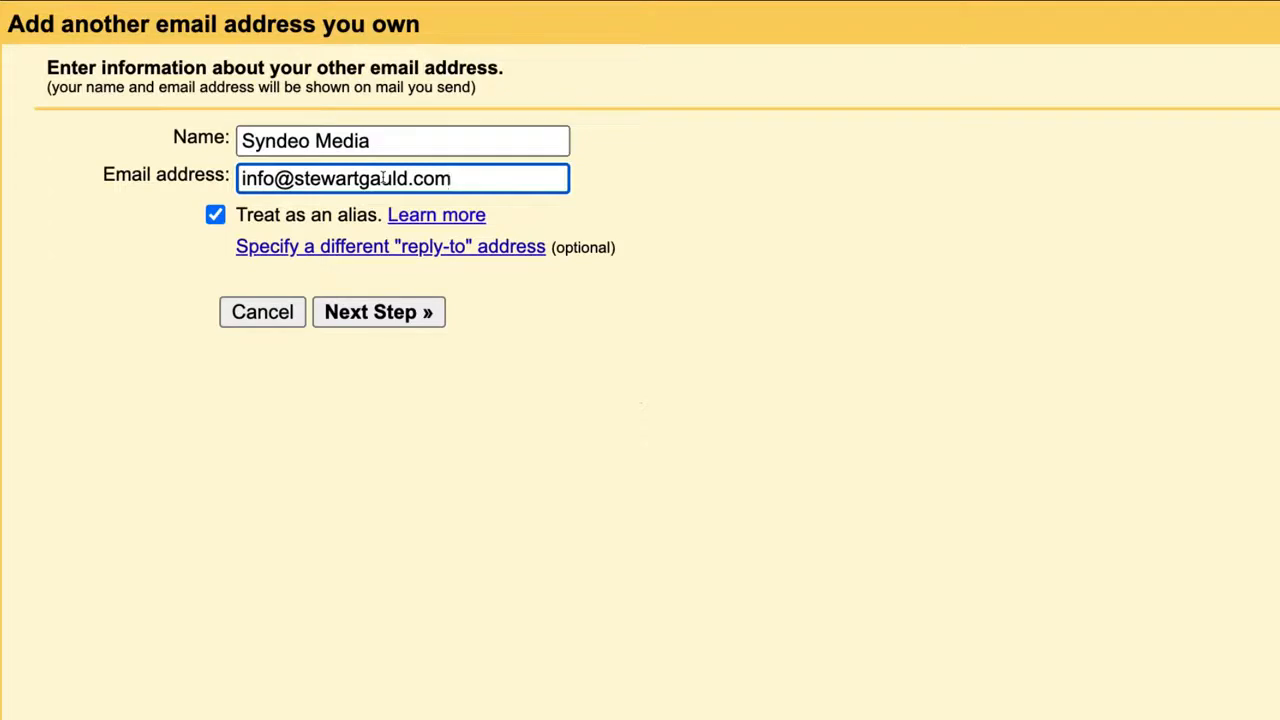
{"action": "left_click", "coordinate": [366, 140]}
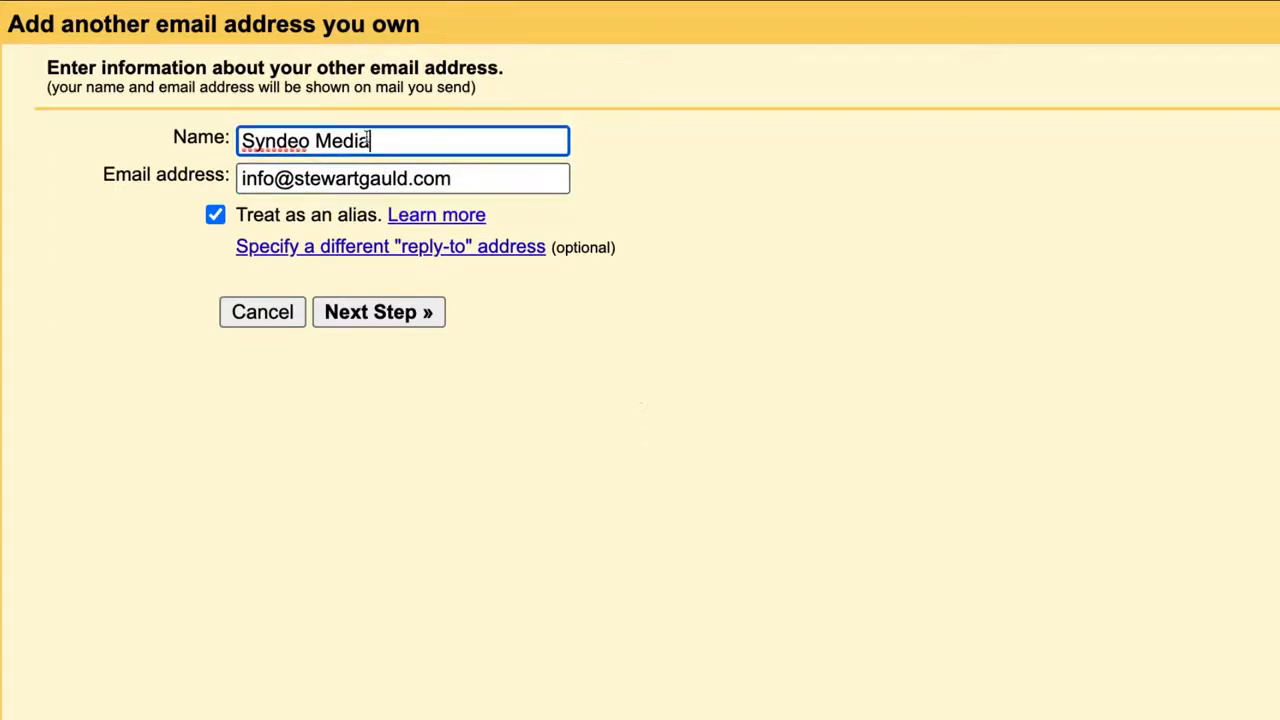
{"action": "triple_click", "coordinate": [366, 140]}
{"action": "type", "text": "Stewart Gauld"}
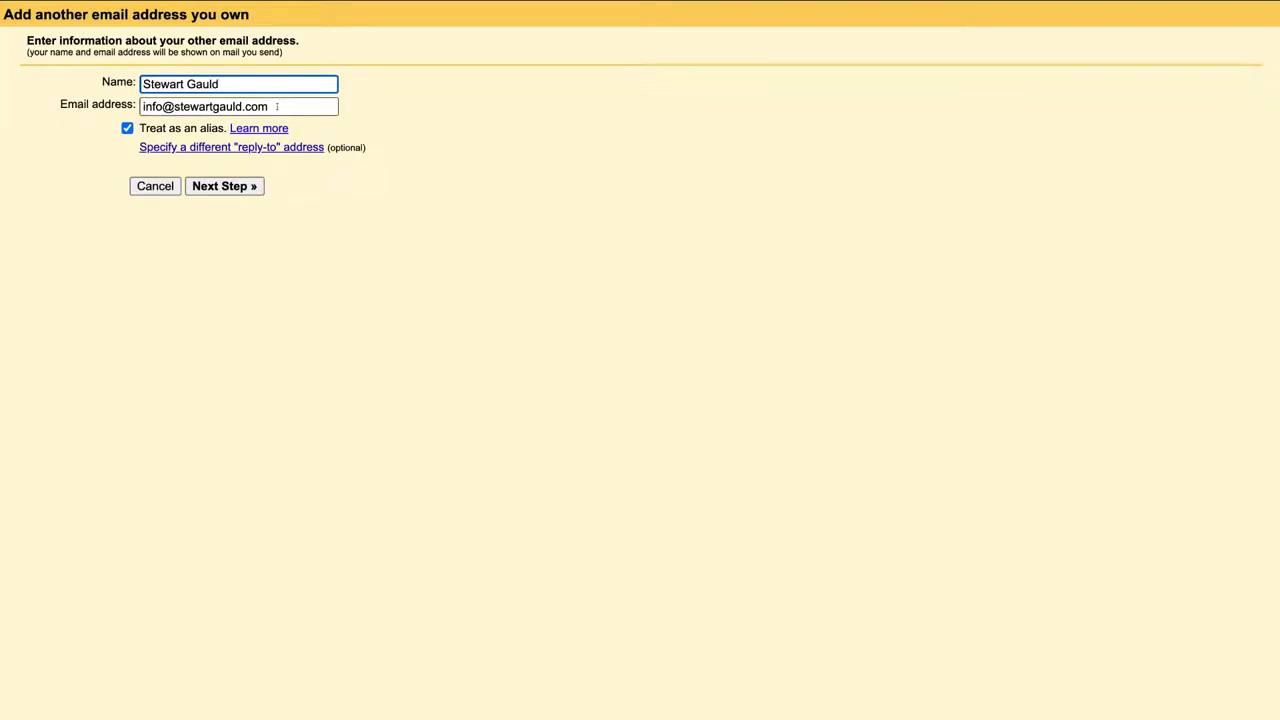
{"action": "left_click", "coordinate": [240, 188]}
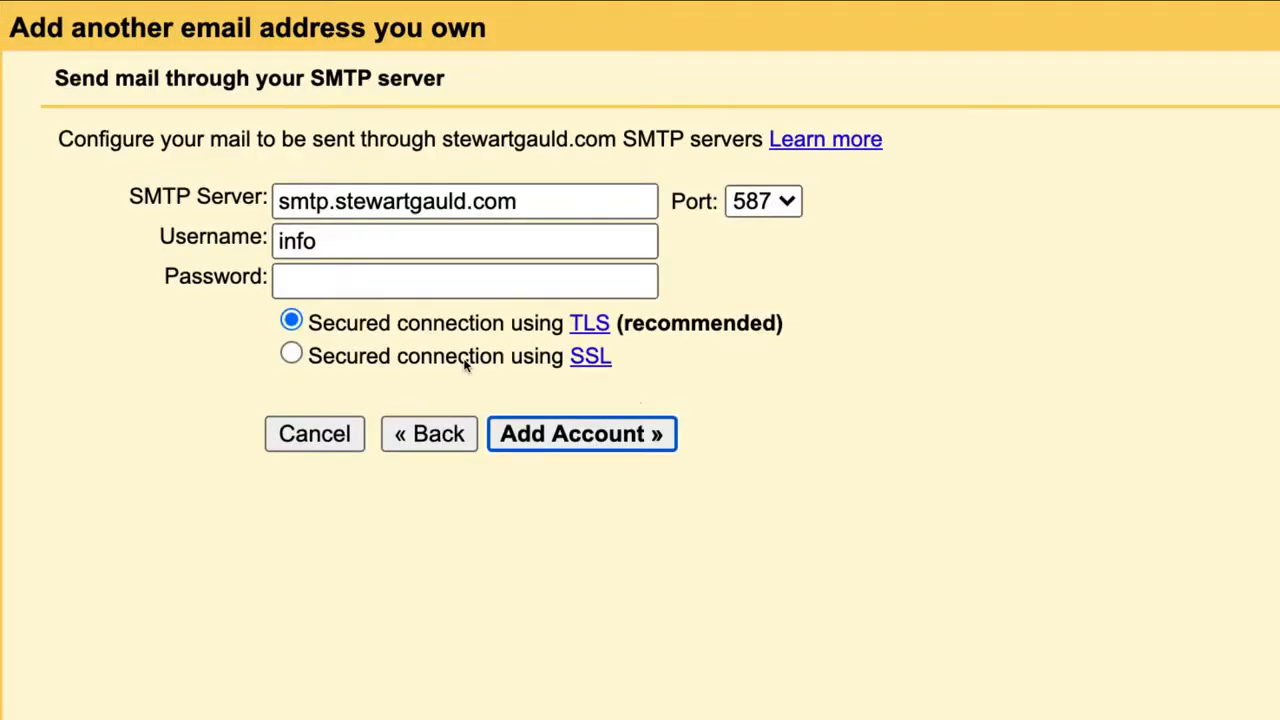
Use smtp.gmail.com on port 465 with the Gmail username and password, then add the account
{"action": "left_click", "coordinate": [466, 201]}
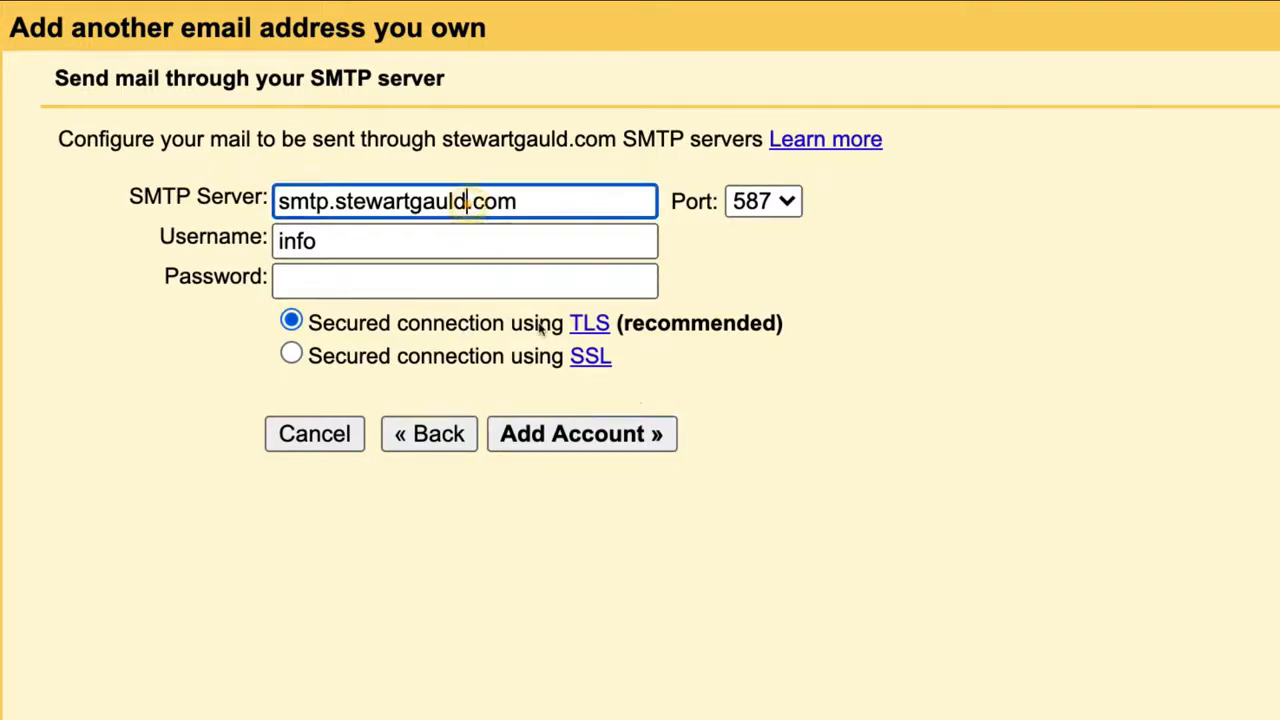
{"action": "key", "text": "BackSpace"}
{"action": "key", "text": "BackSpace"}
{"action": "key", "text": "BackSpace"}
{"action": "key", "text": "BackSpace"}
{"action": "key", "text": "BackSpace"}
{"action": "key", "text": "BackSpace"}
{"action": "key", "text": "BackSpace"}
{"action": "key", "text": "BackSpace"}
{"action": "key", "text": "BackSpace"}
{"action": "key", "text": "BackSpace"}
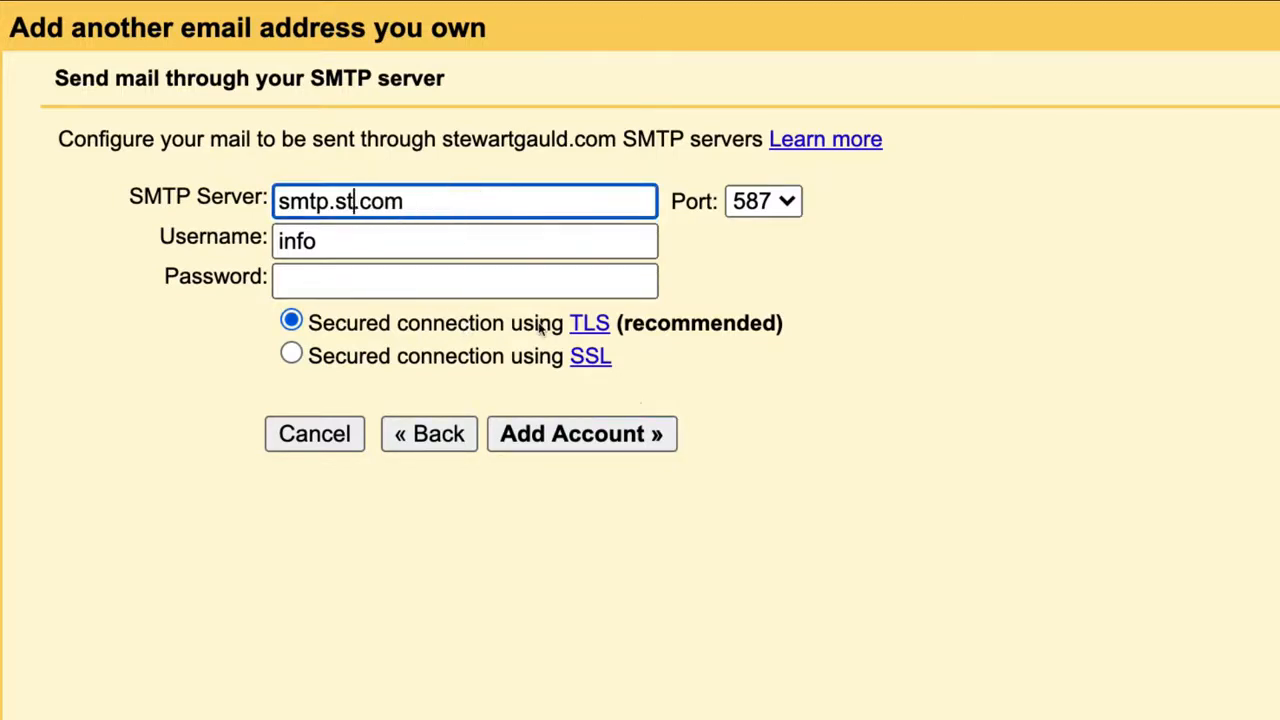
{"action": "key", "text": "BackSpace"}
{"action": "key", "text": "BackSpace"}
{"action": "type", "text": "g"}
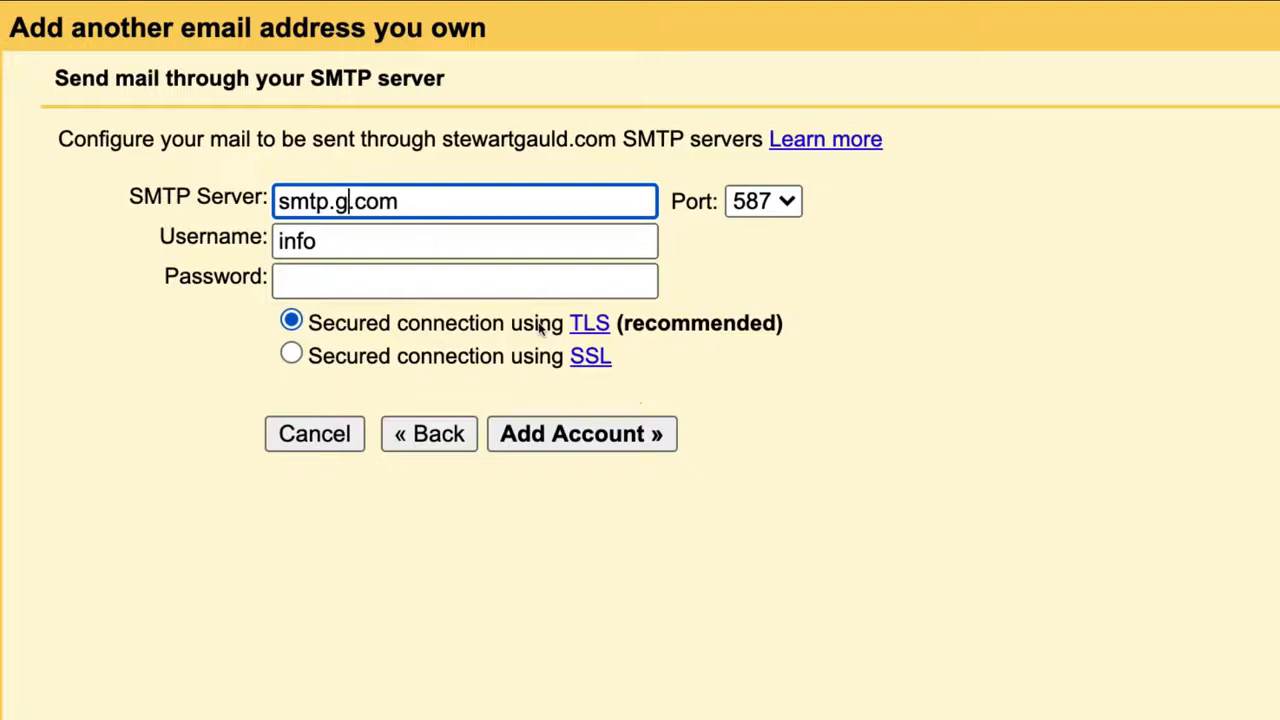
{"action": "type", "text": "mail"}
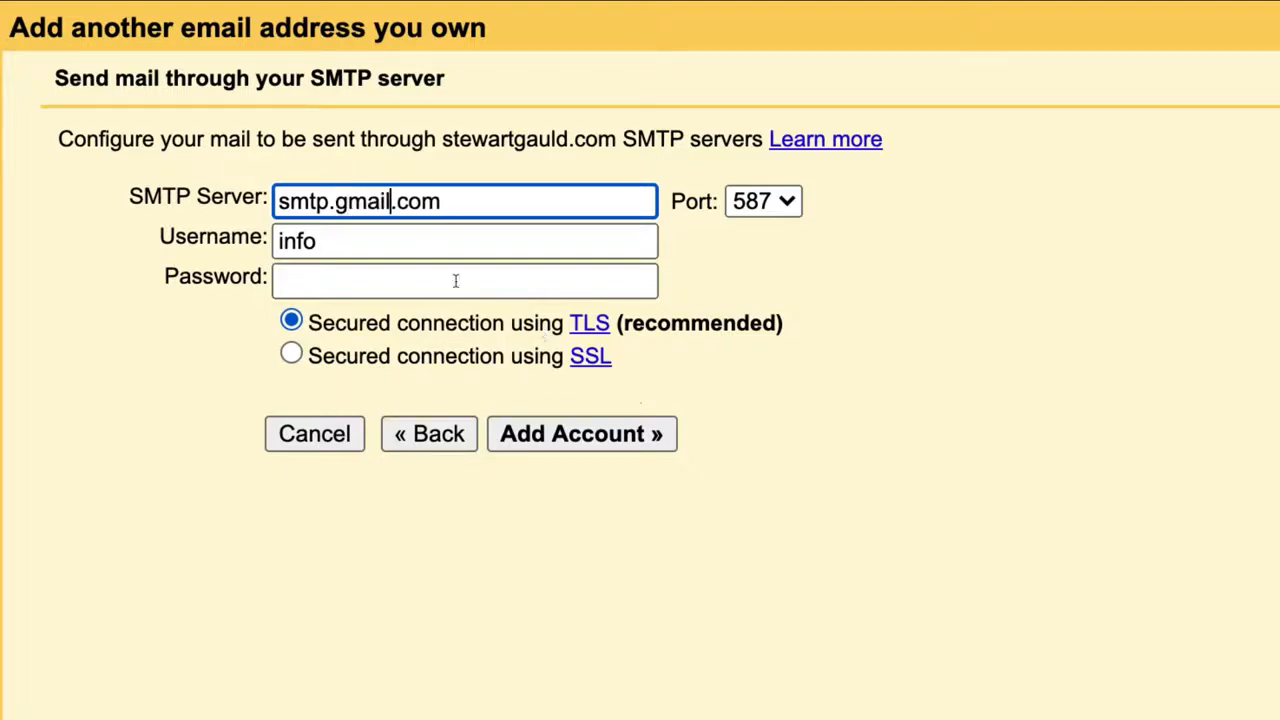
{"action": "double_click", "coordinate": [409, 240]}
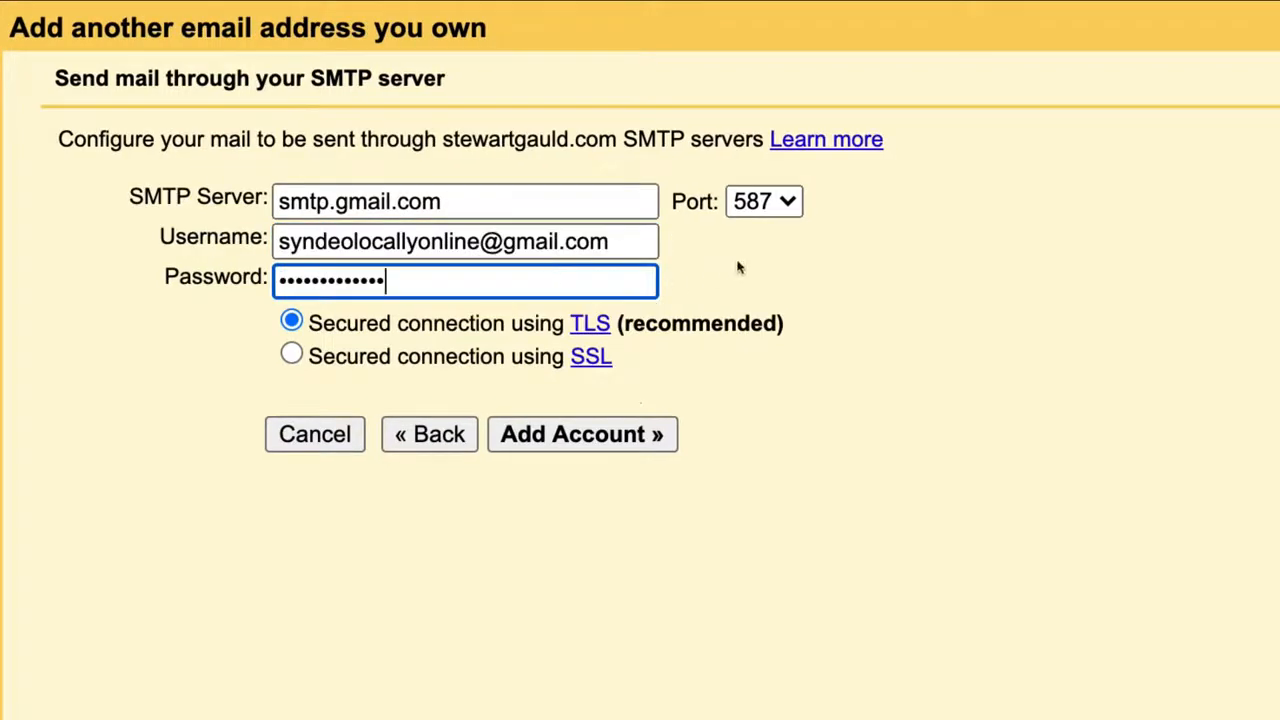
{"action": "left_click", "coordinate": [788, 202]}
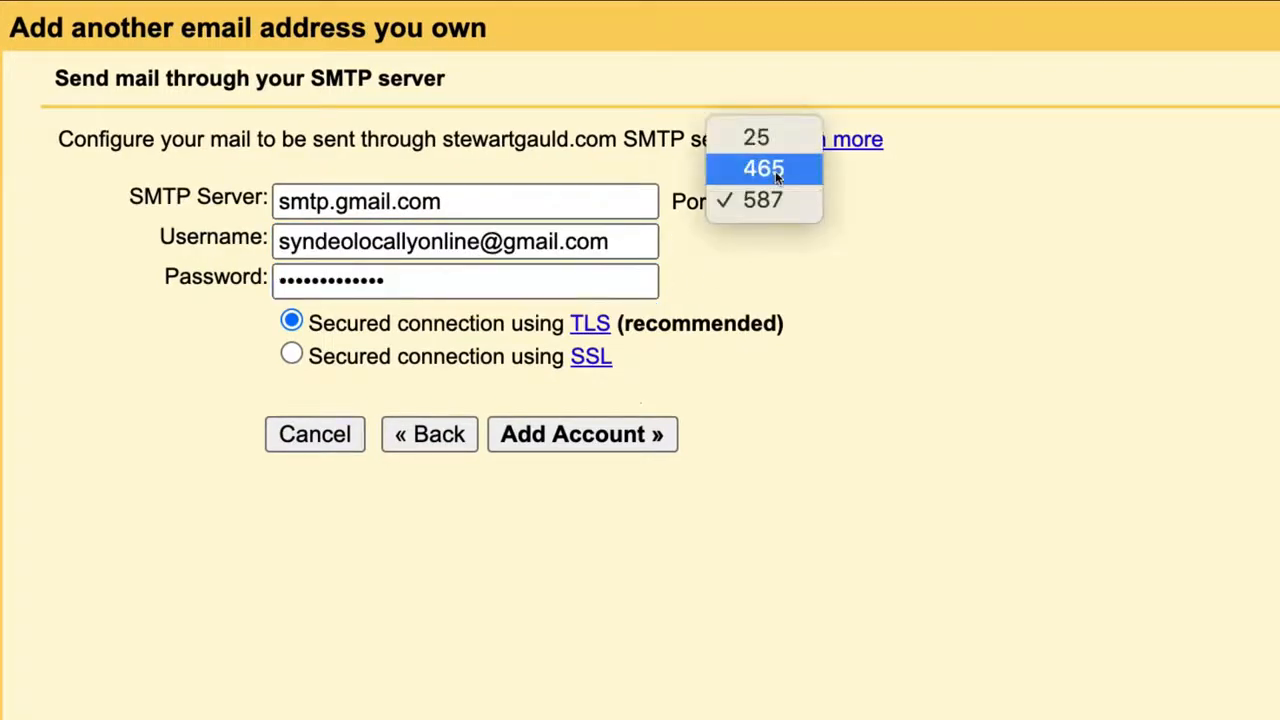
{"action": "left_click", "coordinate": [775, 171]}
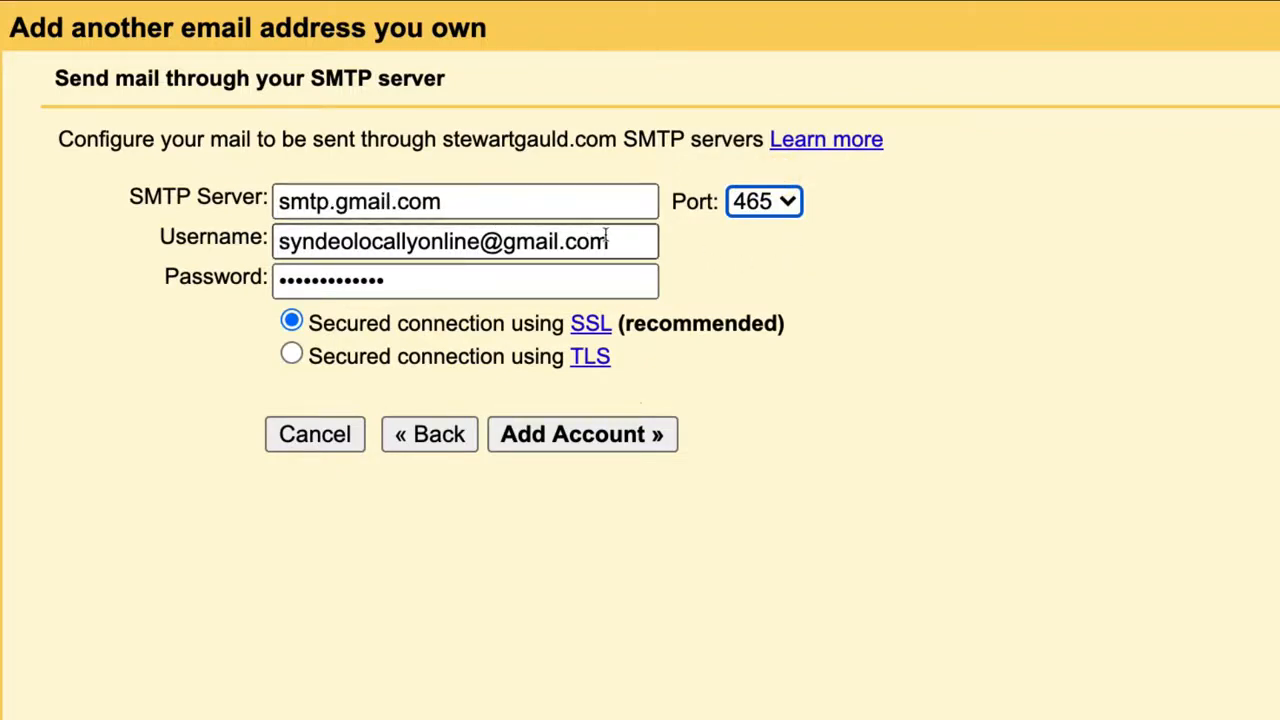
{"action": "left_click", "coordinate": [409, 281]}
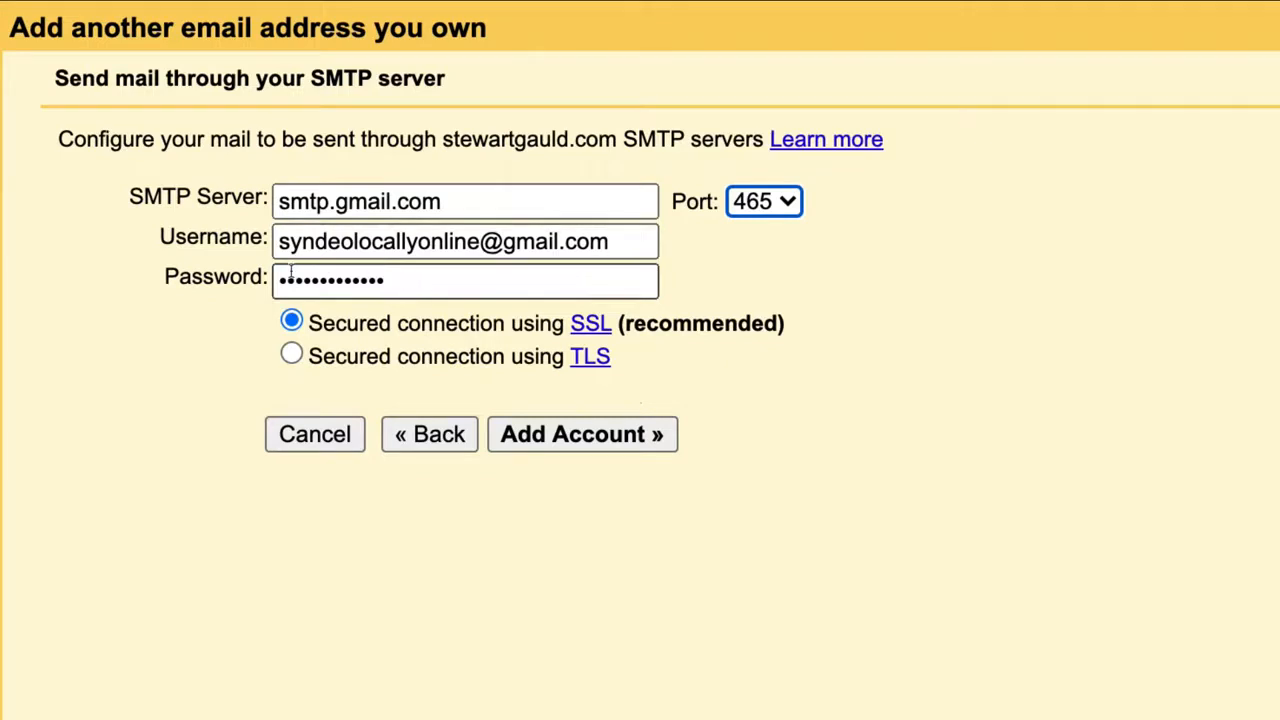
{"action": "left_click", "coordinate": [305, 241]}
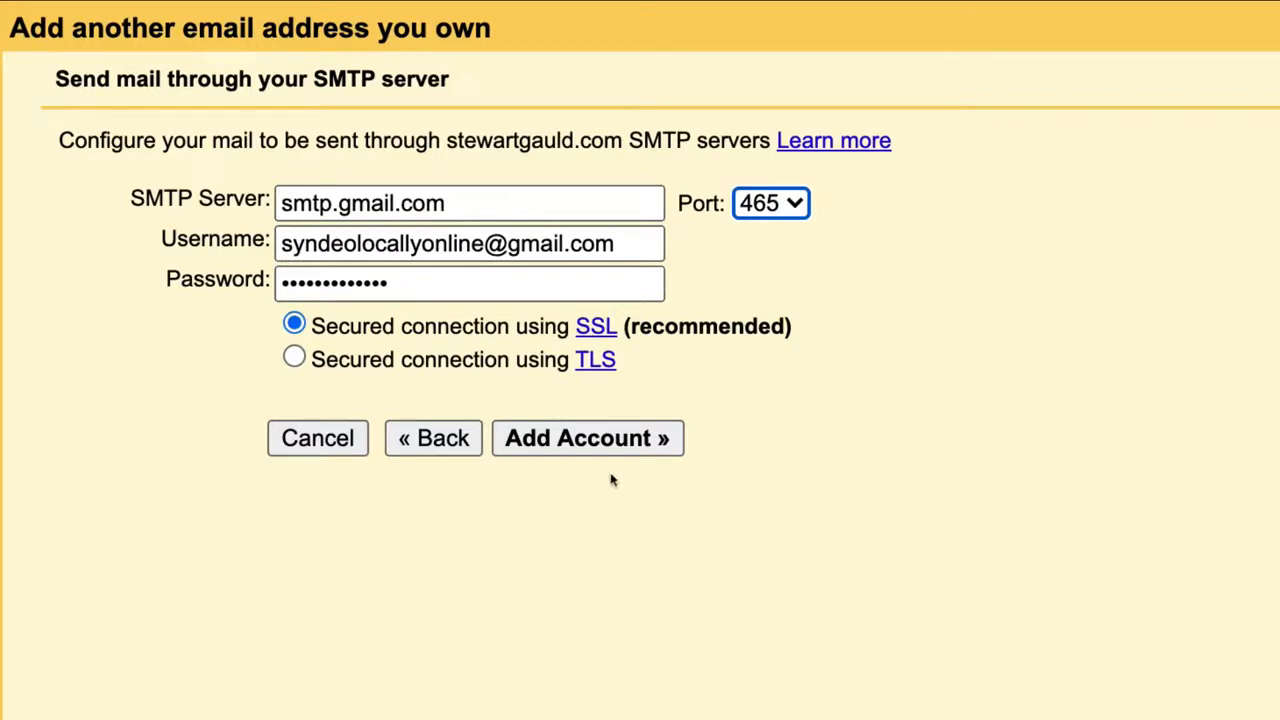
{"action": "left_click", "coordinate": [606, 445]}
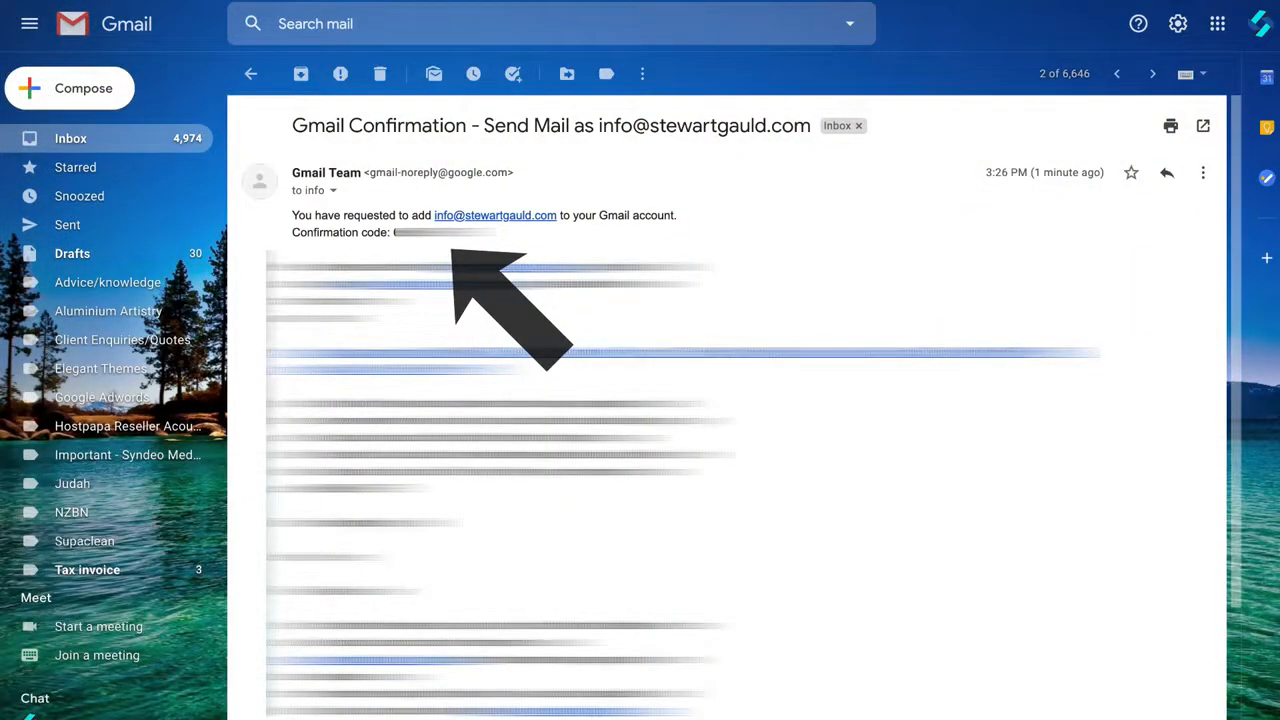
Select the confirmation code in the Gmail email and start a new message
{"action": "left_click_drag", "start_coordinate": [460, 232], "coordinate": [394, 232]}
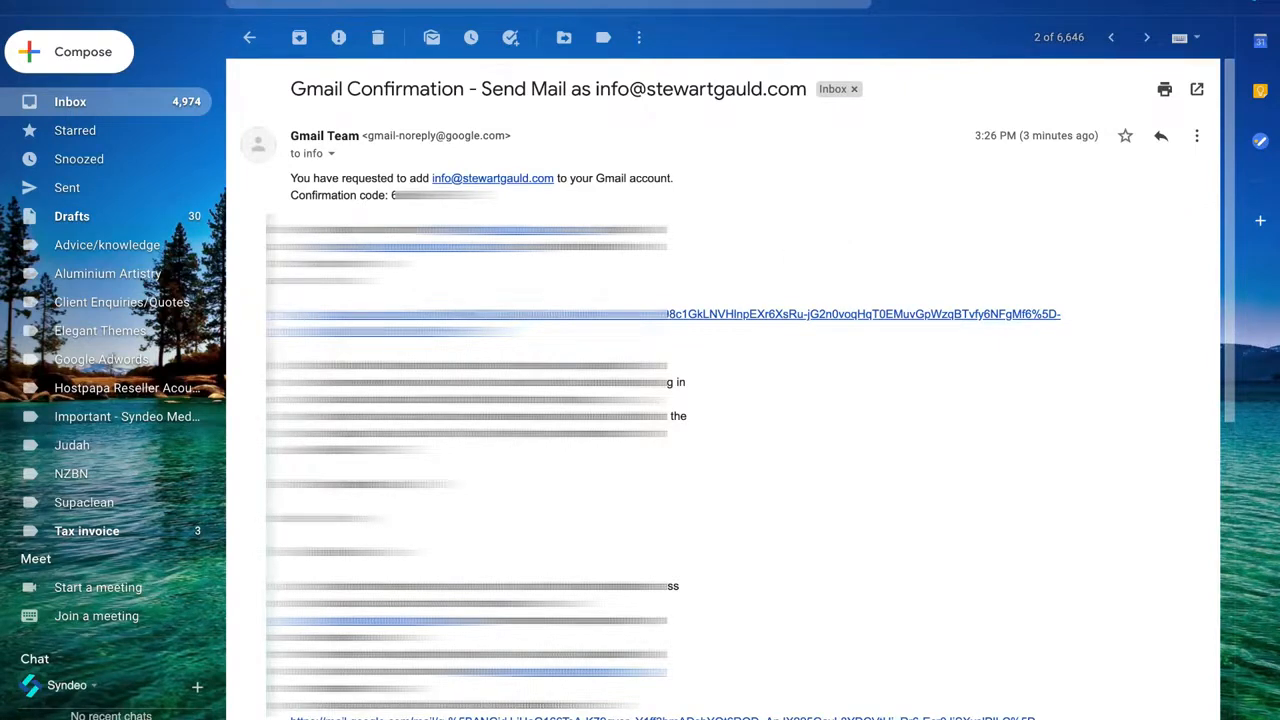
{"action": "left_click", "coordinate": [97, 57]}
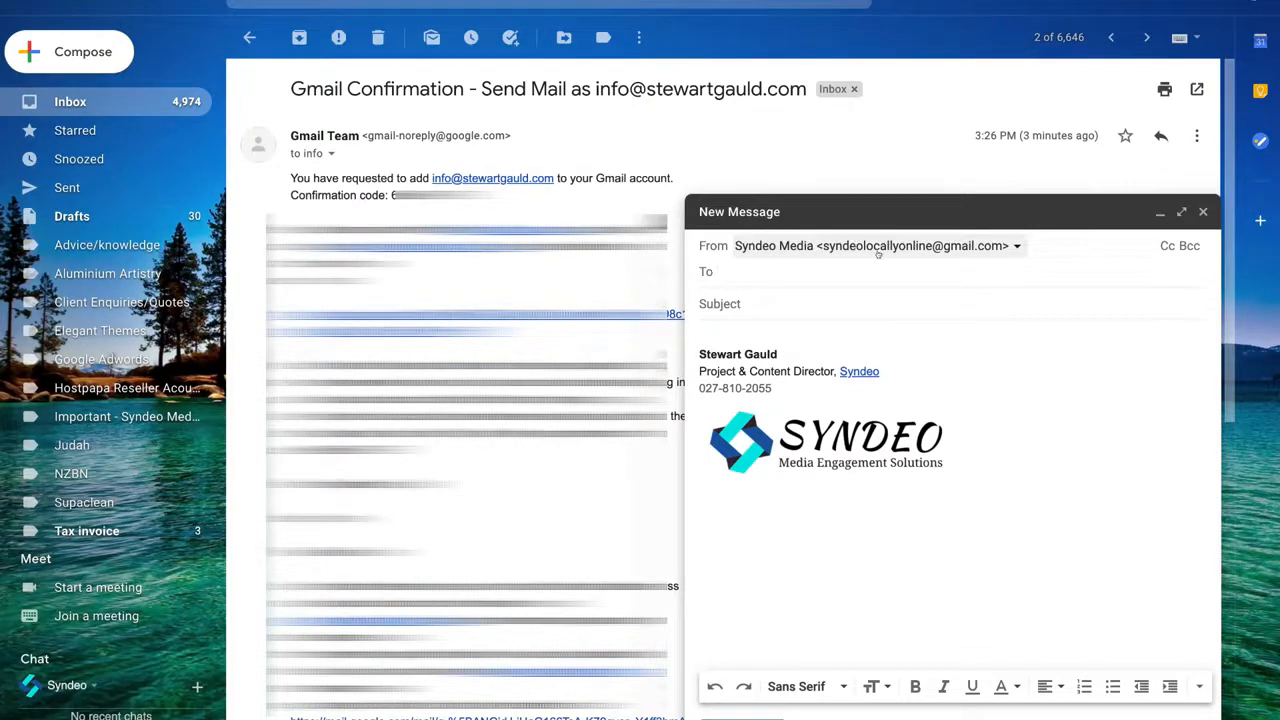
Switch the draft's From address to the new domain's info alias, then recheck the sender choices
{"action": "left_click", "coordinate": [996, 246]}
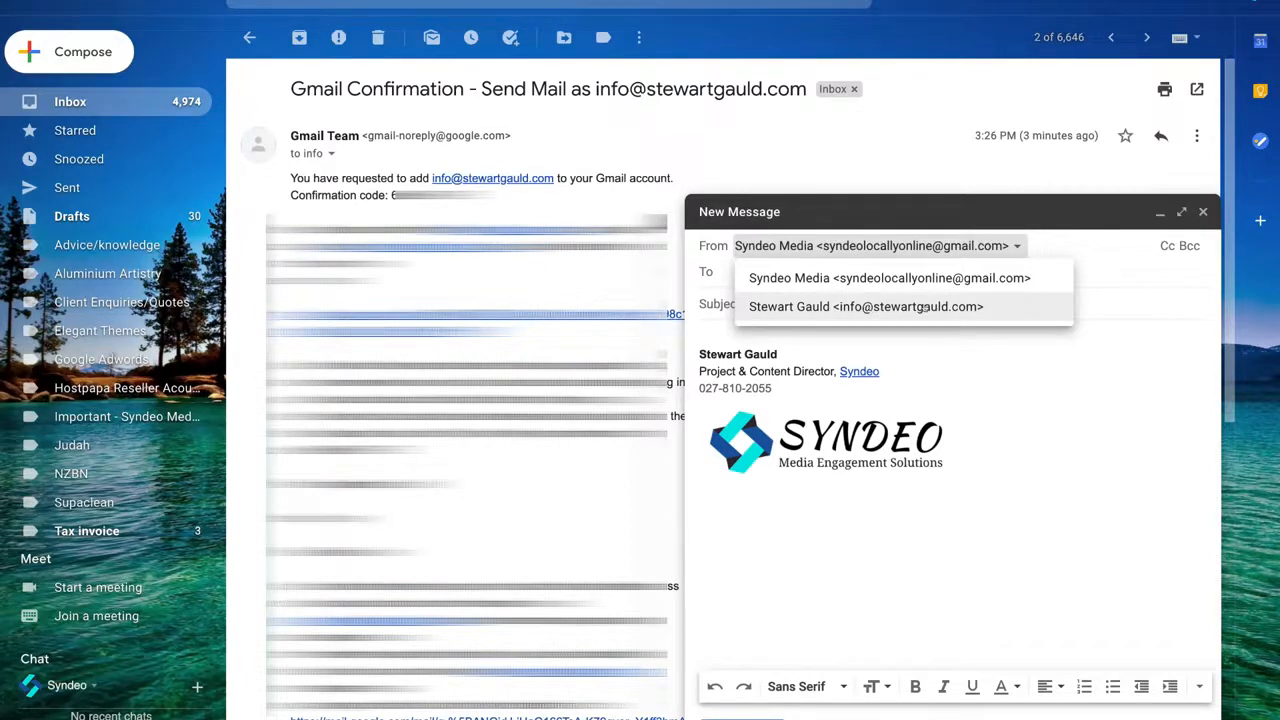
{"action": "left_click", "coordinate": [977, 306]}
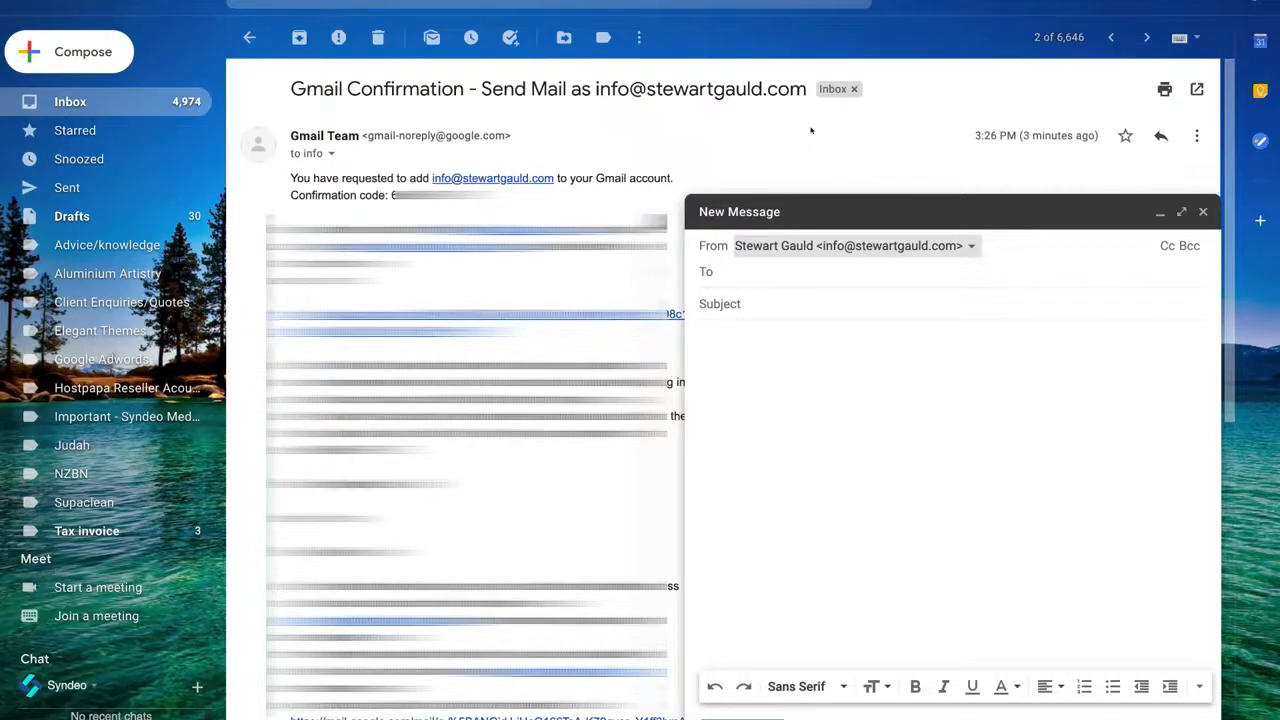
{"action": "left_click", "coordinate": [969, 250]}
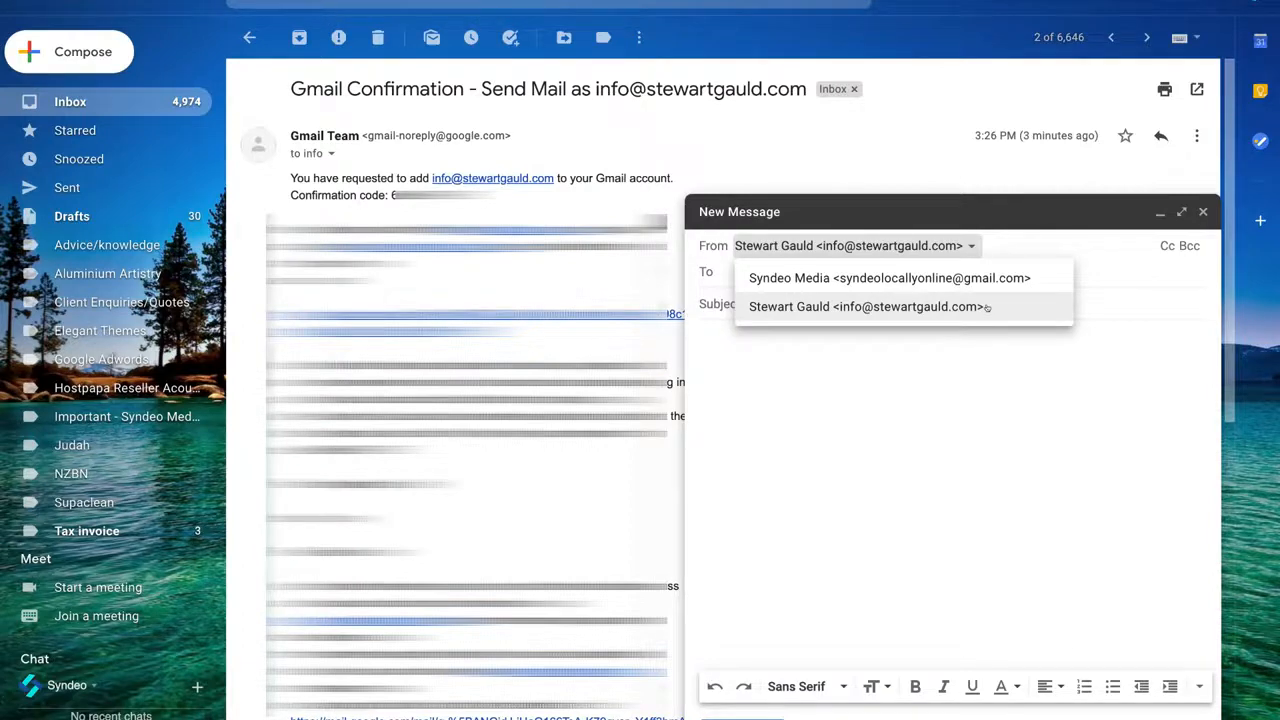
{"action": "left_click", "coordinate": [946, 273]}
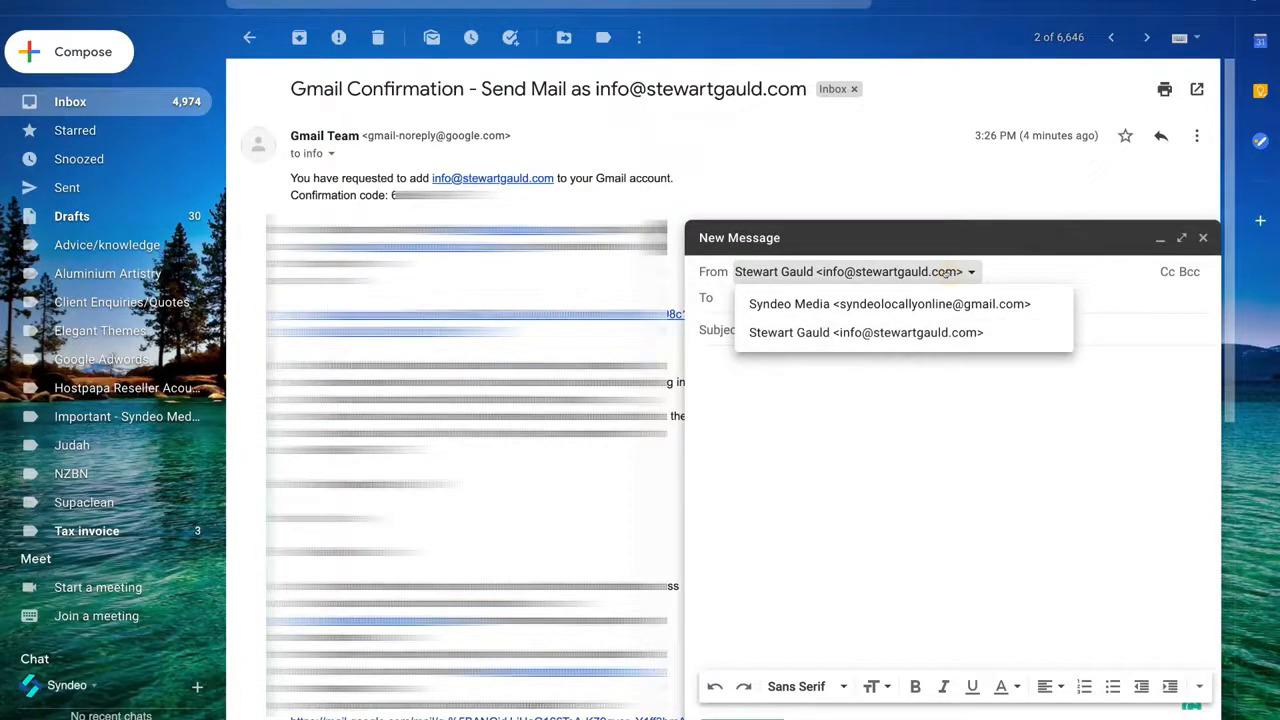